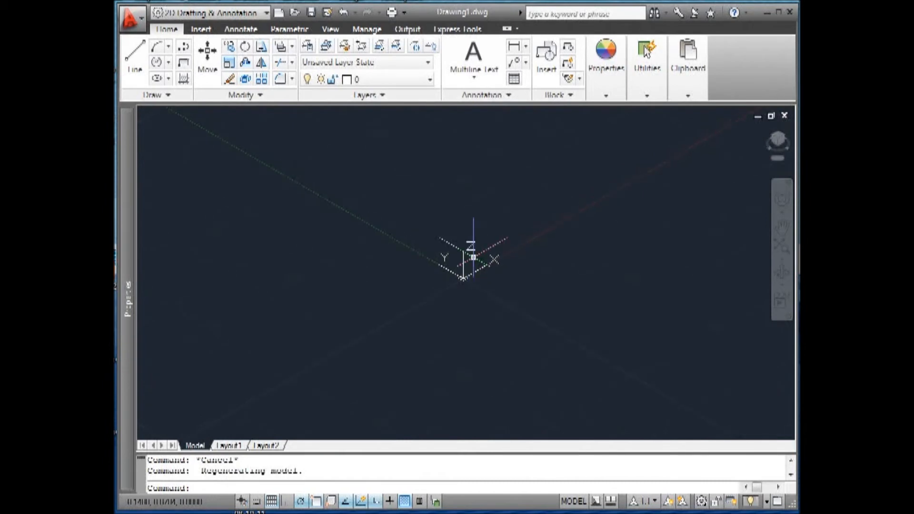
- Switch to the top view with the X axis pointing horizontally and zoom to the drawing extents
scroll(471, 248, "down", 2)
scroll(468, 243, "up", 4)
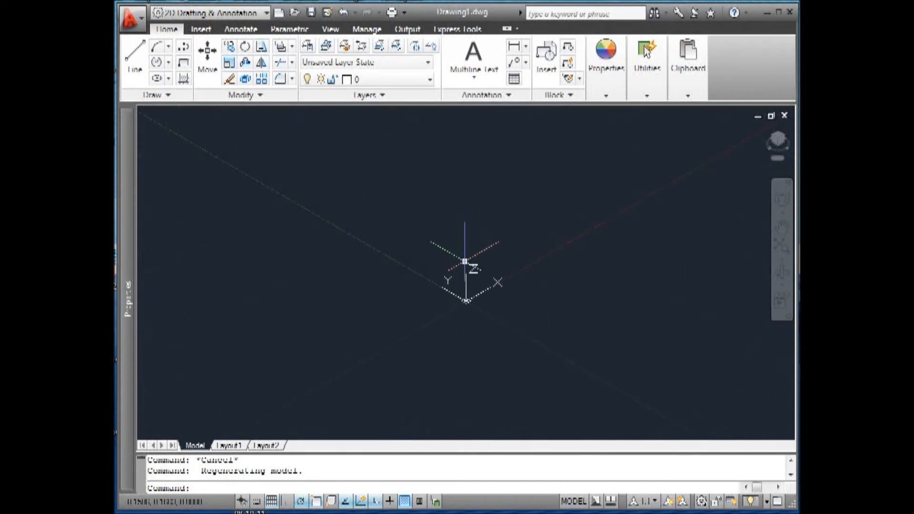
scroll(468, 269, "down", 3)
scroll(469, 272, "up", 2)
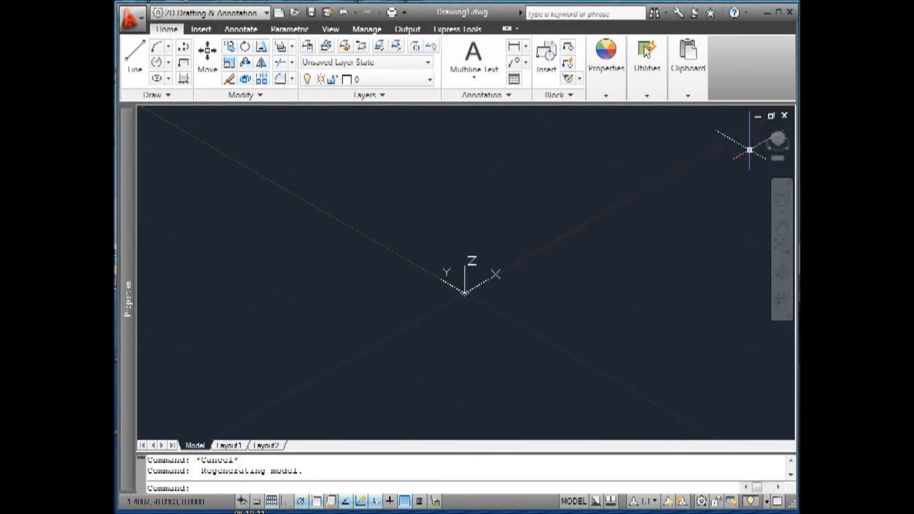
left_click(778, 142)
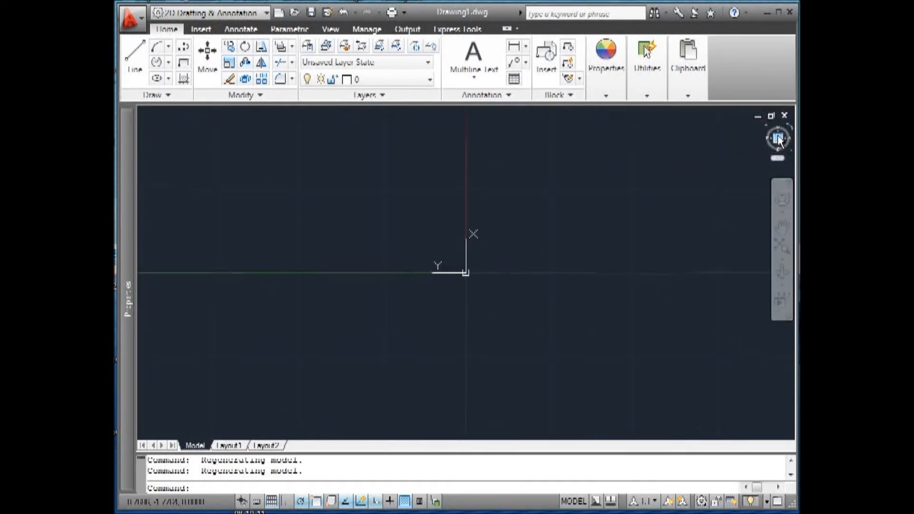
left_click(791, 130)
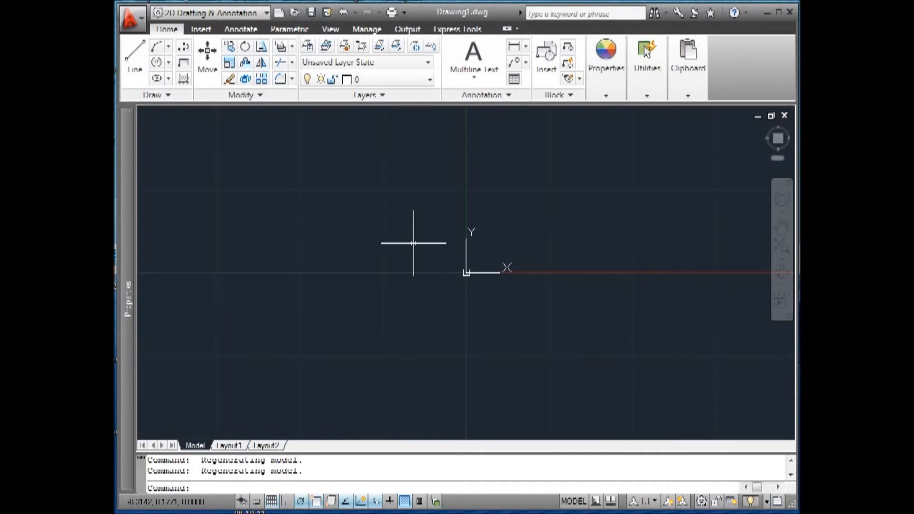
type("z")
key("Return")
type("e")
key("Return")
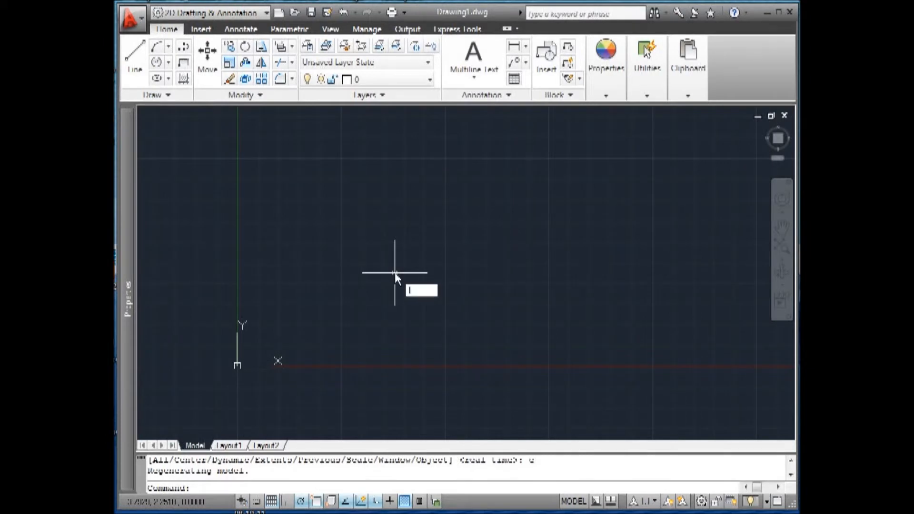
- Set the model space limits, keeping the default lower-left corner at 0,0 and placing the upper-right corner at 11,8.5
type("limits")
key("Return")
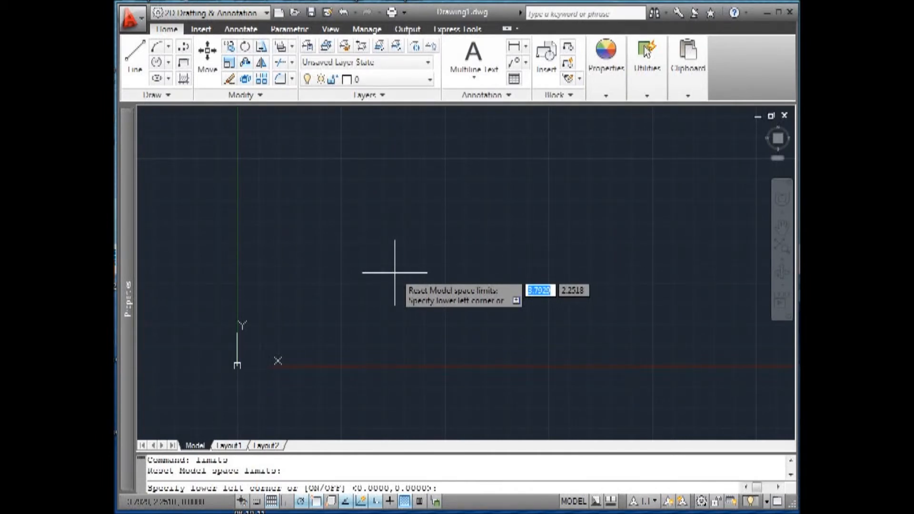
key("Down")
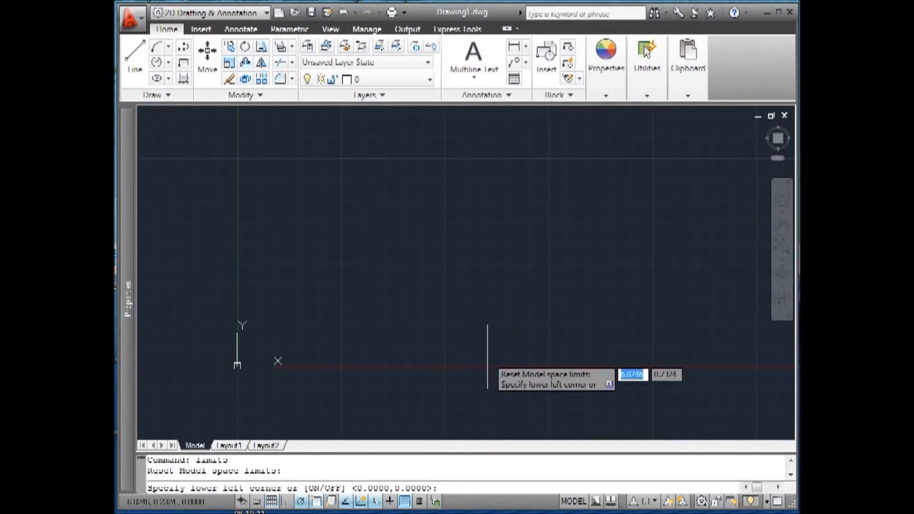
key("Return")
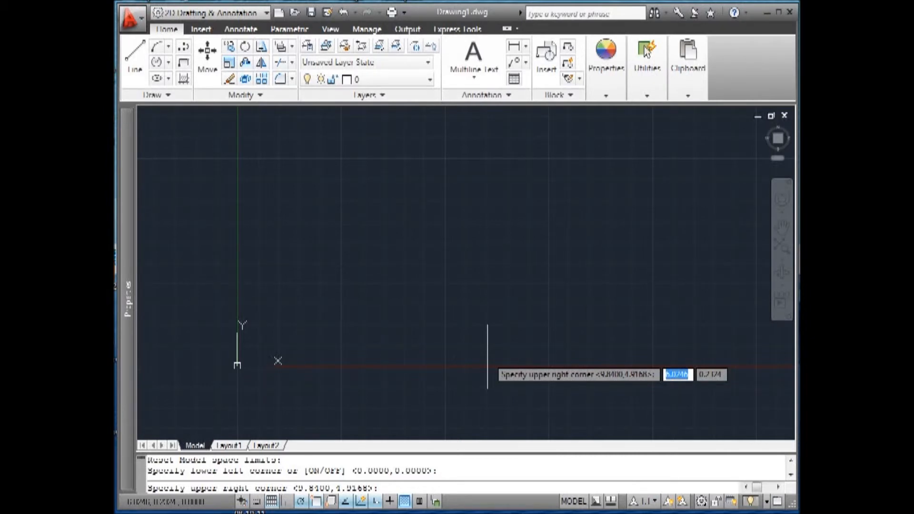
type("11")
key("Tab")
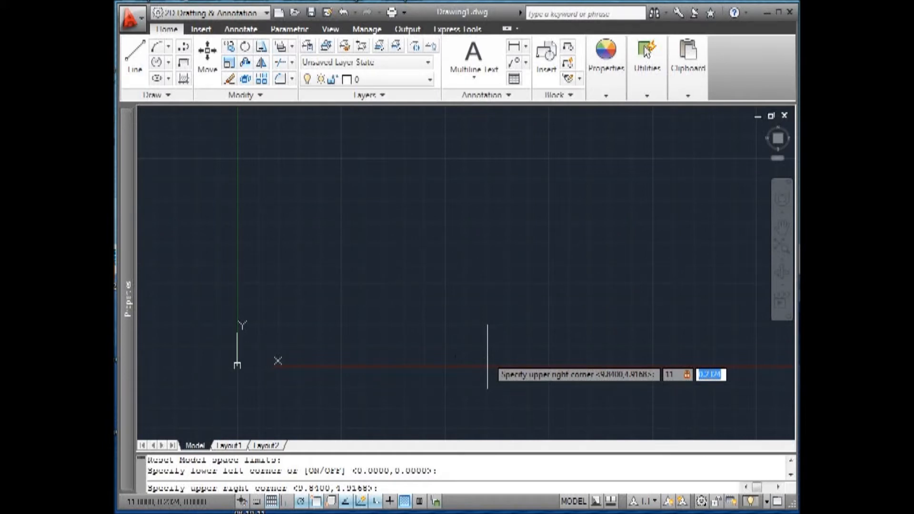
type("8.5")
key("Return")
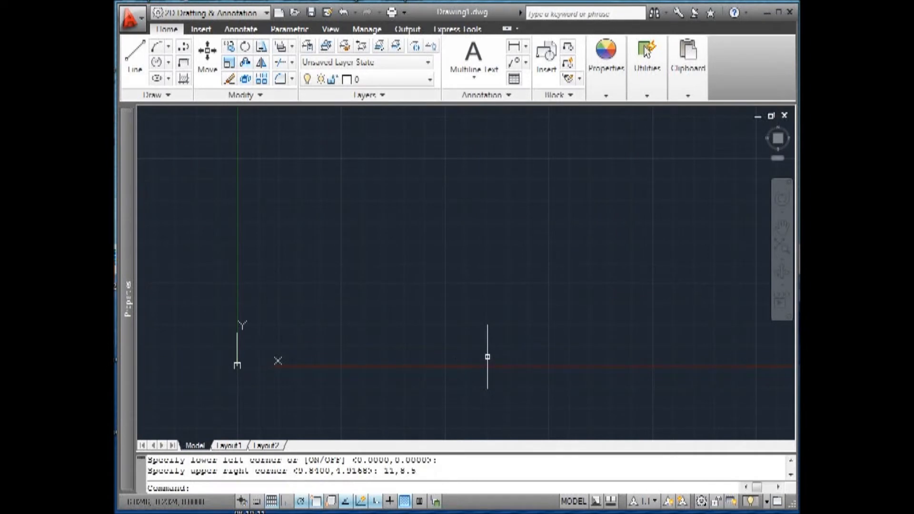
- Check the stored corner values of the model space limits without changing them
key("Return")
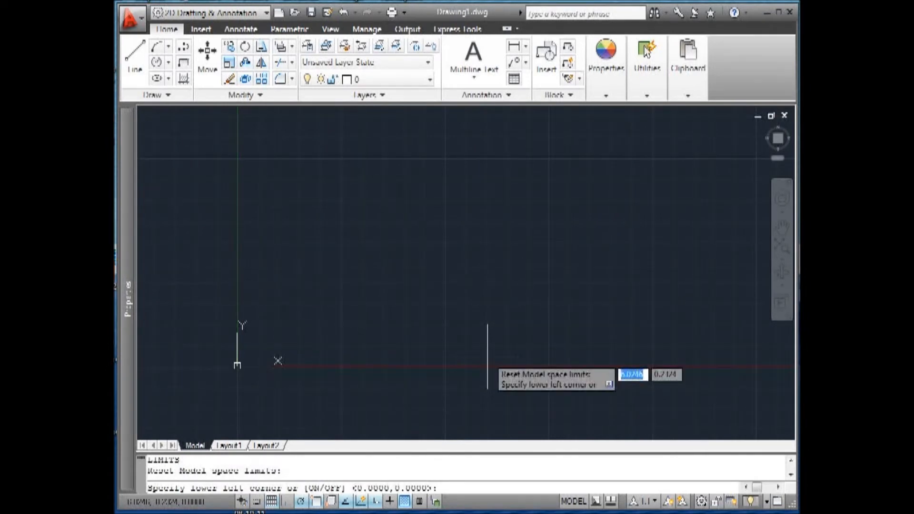
key("Return")
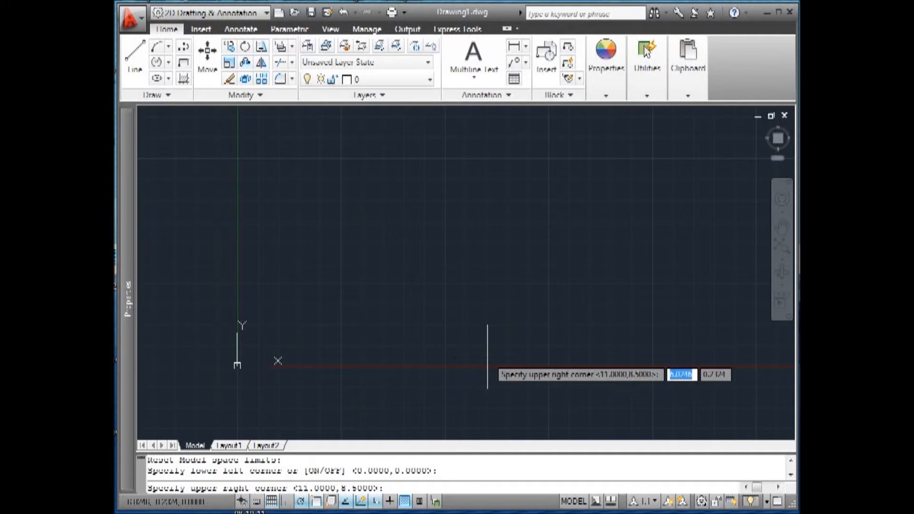
key("Escape")
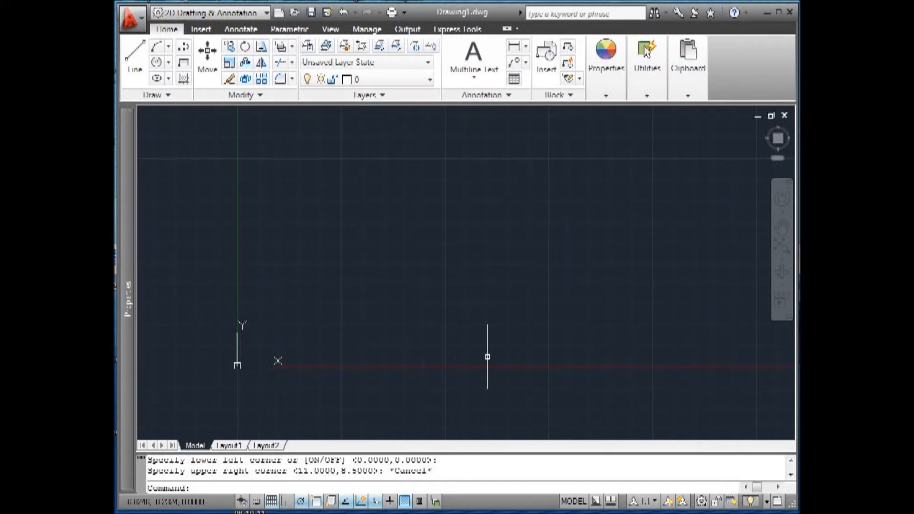
- In the Snap and Grid drafting settings, turn off the display of the grid beyond the limits
scroll(449, 343, "down", 2)
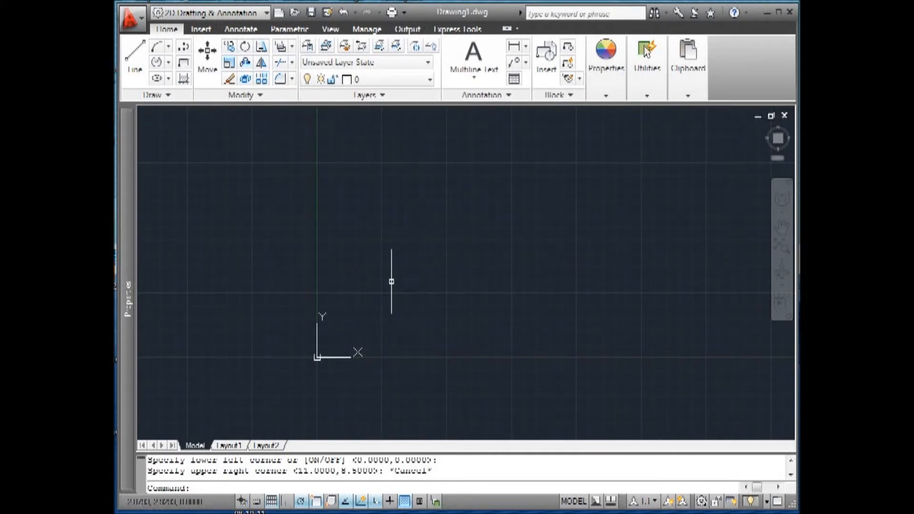
right_click(272, 503)
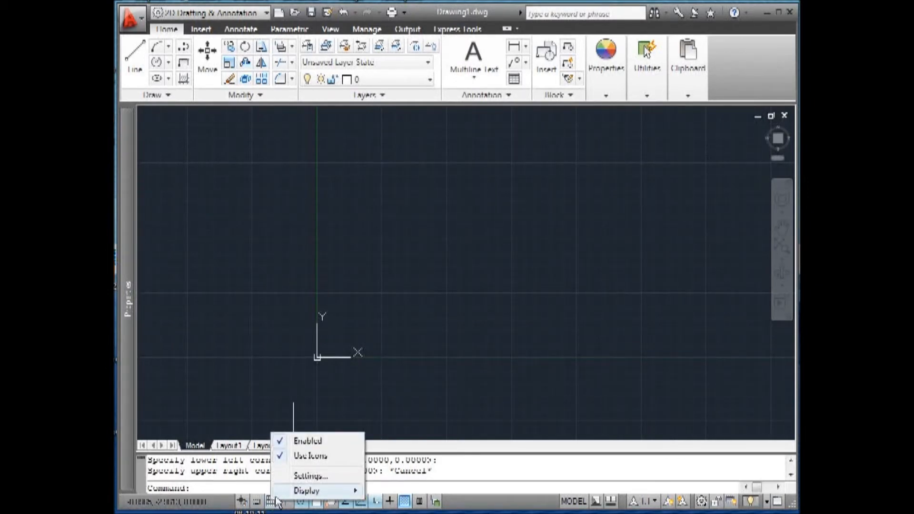
key("Escape")
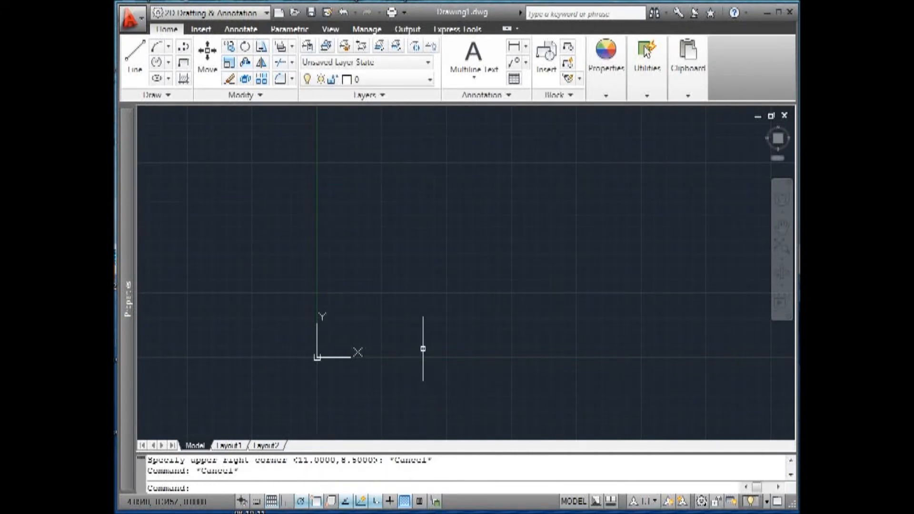
type("ds")
key("Return")
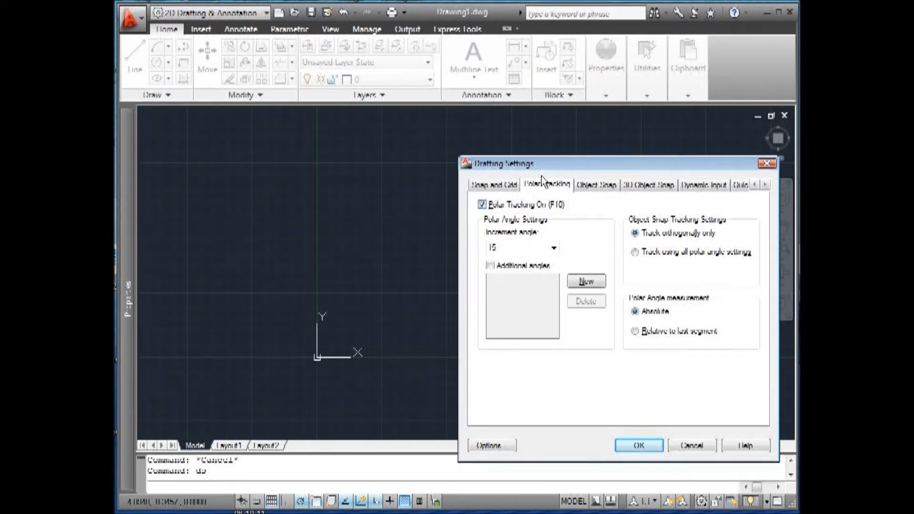
left_click_drag(560, 170, 385, 136)
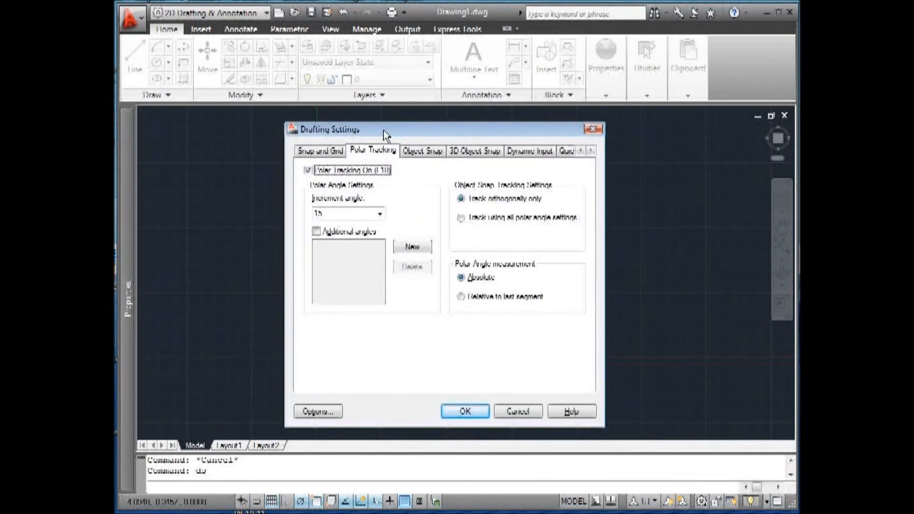
left_click(314, 153)
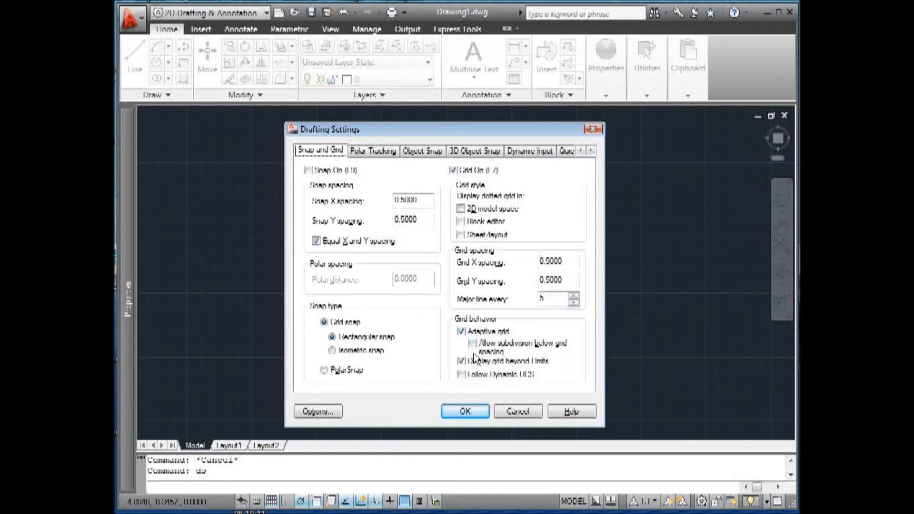
left_click(465, 363)
left_click(461, 362)
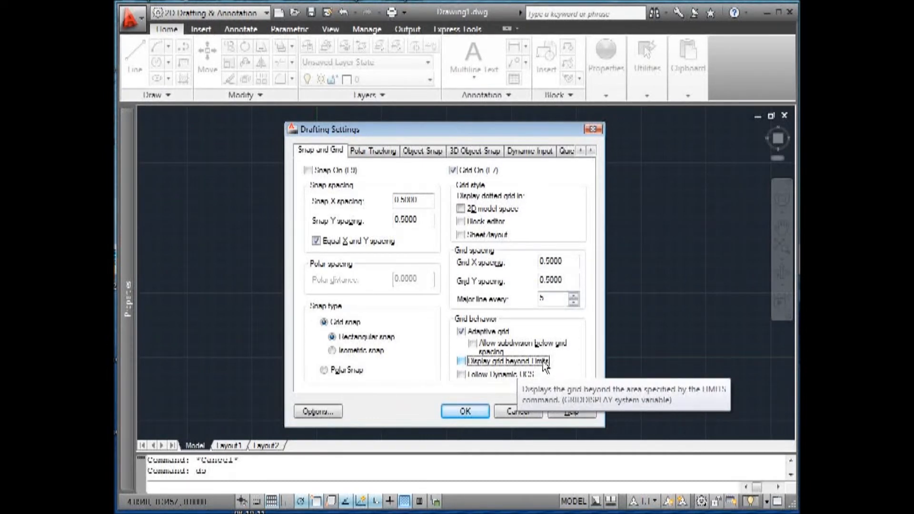
- Turn off the adaptive grid, set the grid X and Y spacing to 1, and apply the drafting settings
left_click(462, 332)
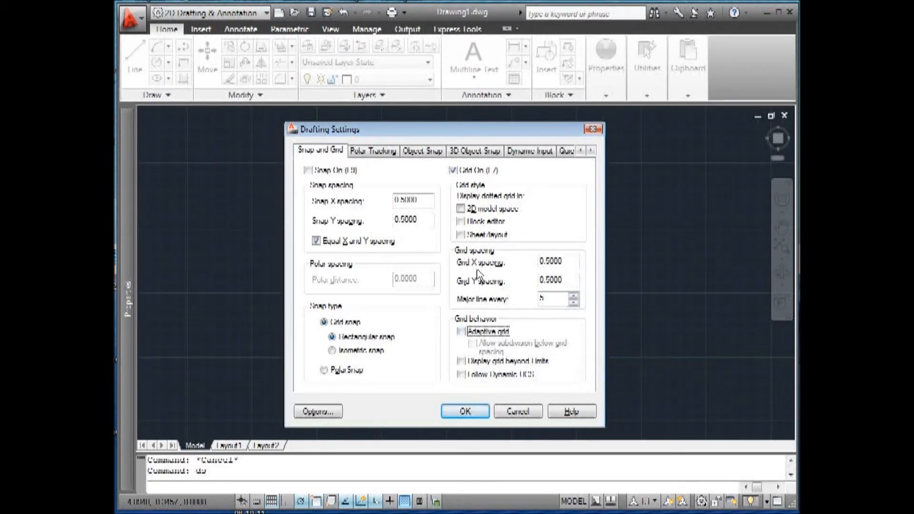
left_click_drag(564, 261, 536, 261)
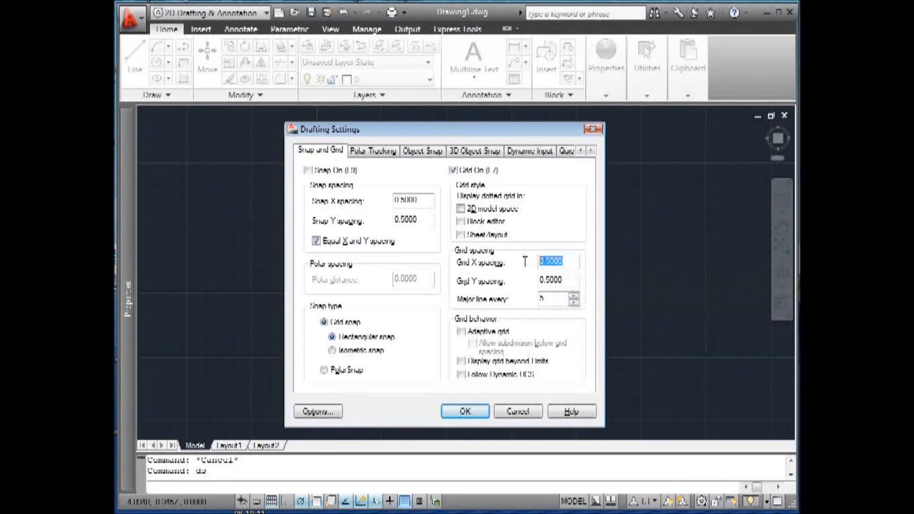
type("5")
key("Return")
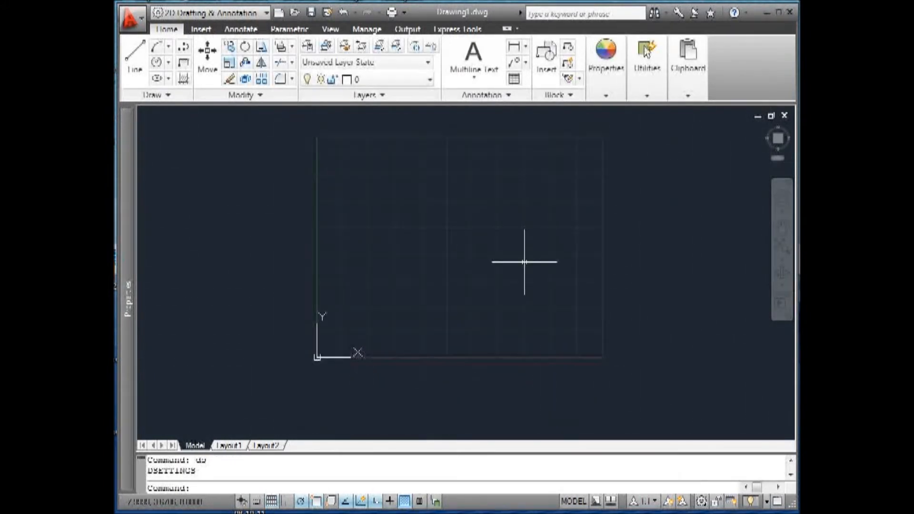
- Review the Snap and Grid settings with the grid switched off, then on again to inspect its extents
left_click(274, 502)
right_click(274, 502)
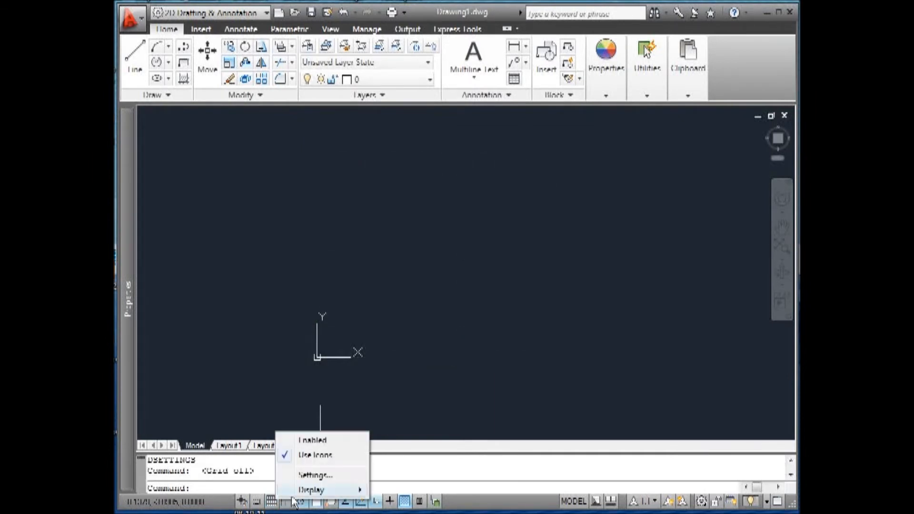
left_click(316, 471)
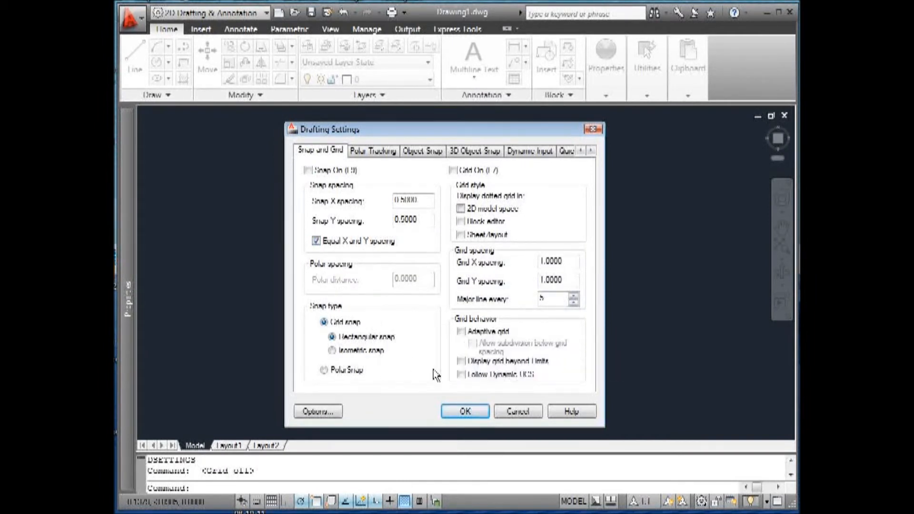
left_click(466, 412)
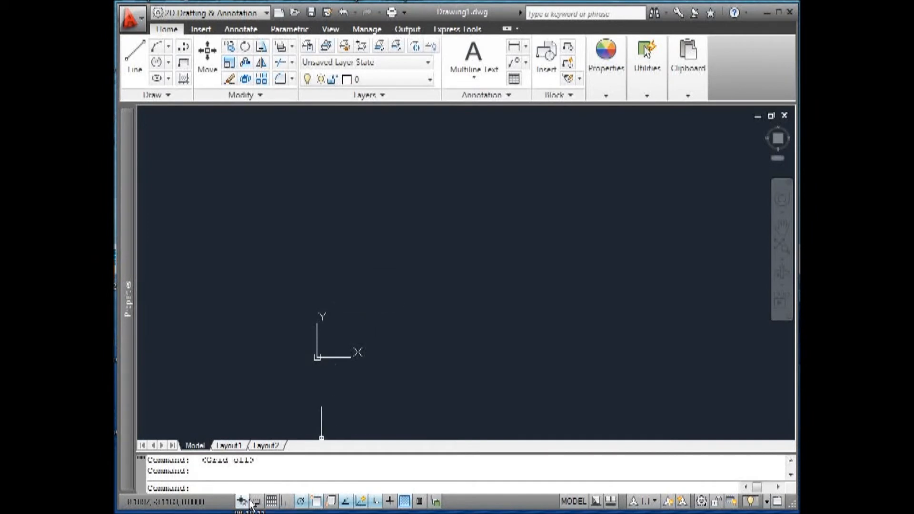
left_click(272, 501)
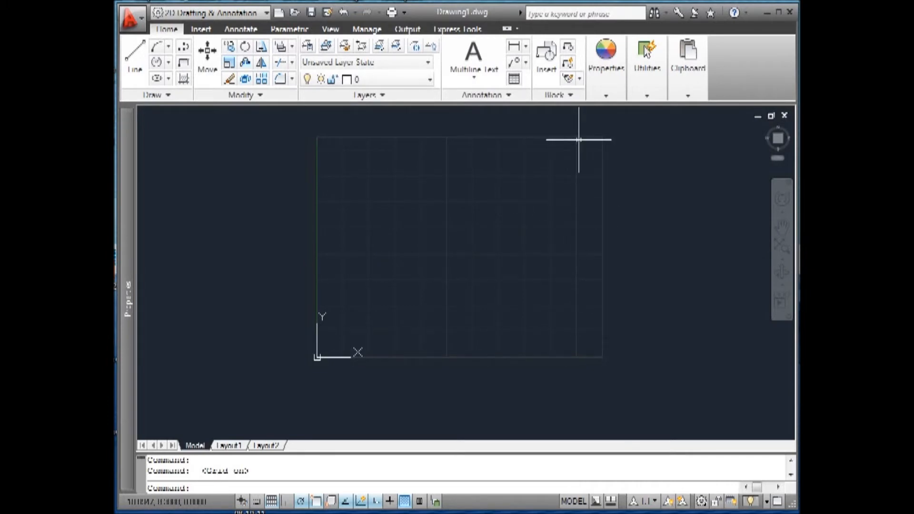
scroll(629, 134, "up", 2)
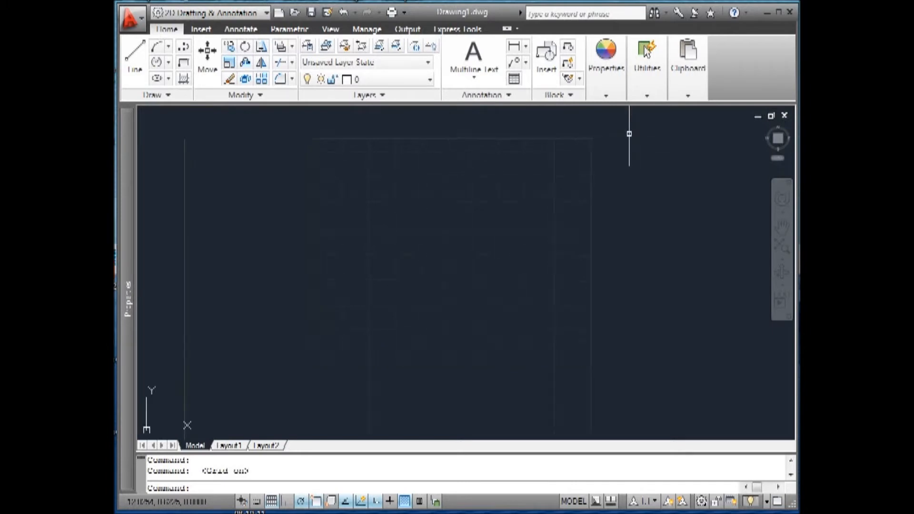
scroll(630, 134, "down", 2)
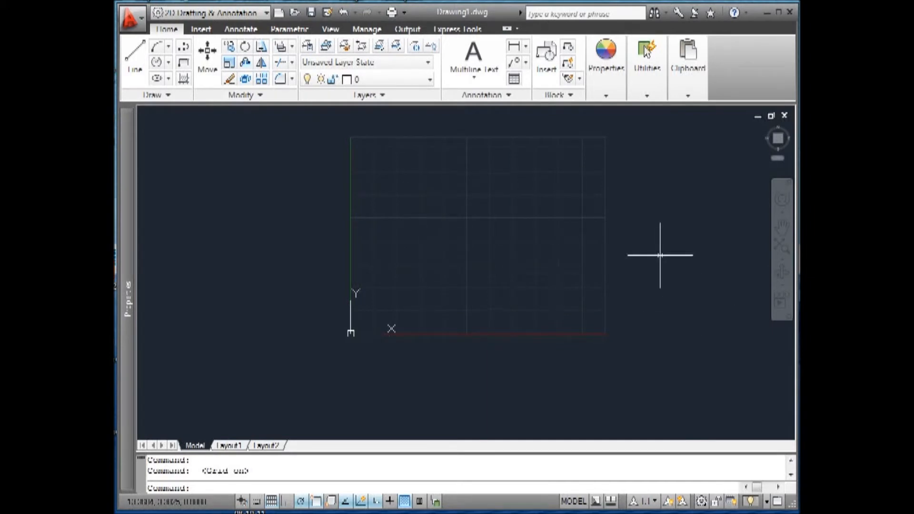
- Set the drawing units' length precision to 0.00 and angle precision to 0.00, and apply the units
type("units")
key("Return")
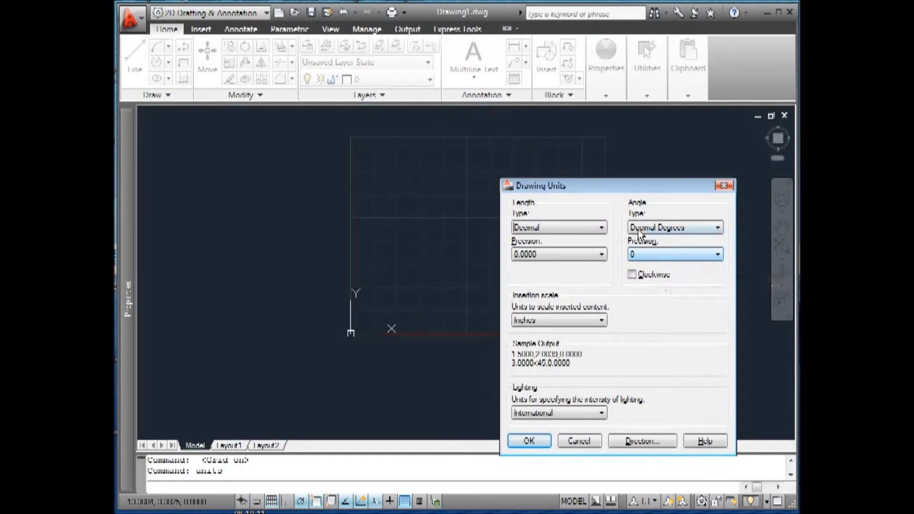
left_click_drag(578, 192, 424, 143)
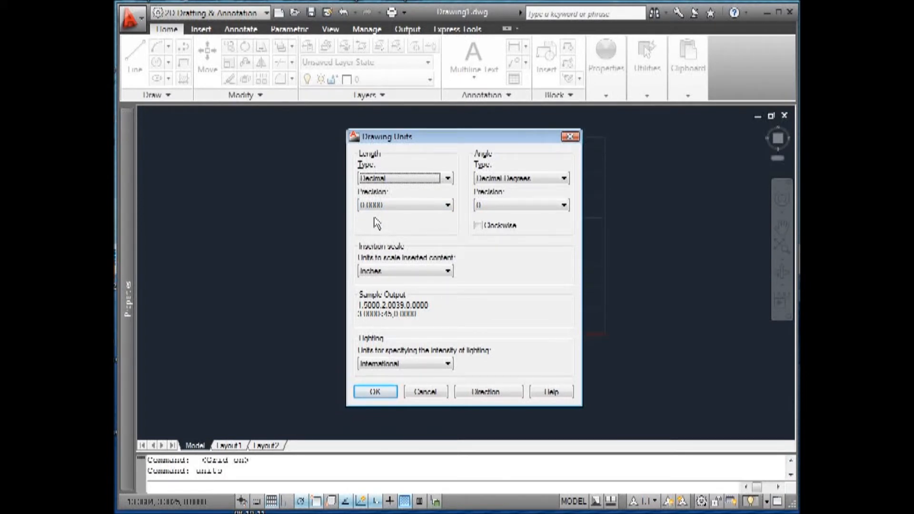
left_click(440, 207)
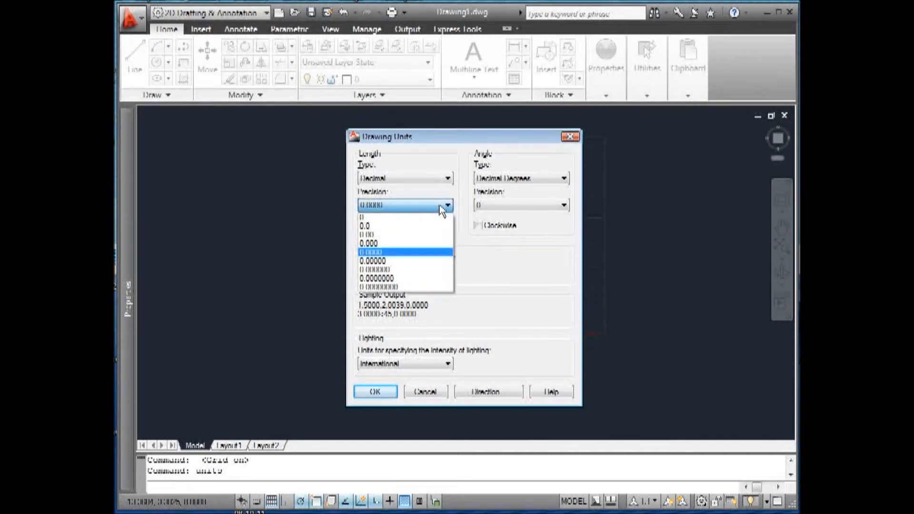
left_click(395, 234)
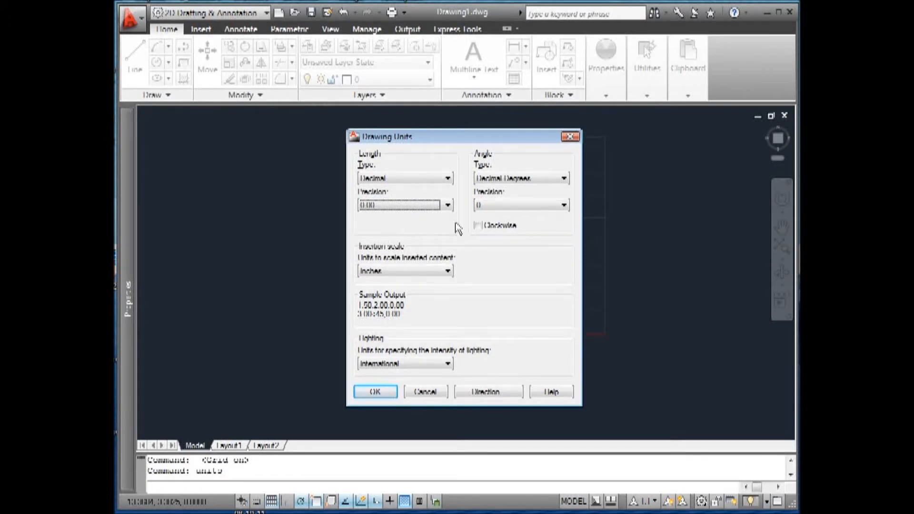
left_click(503, 206)
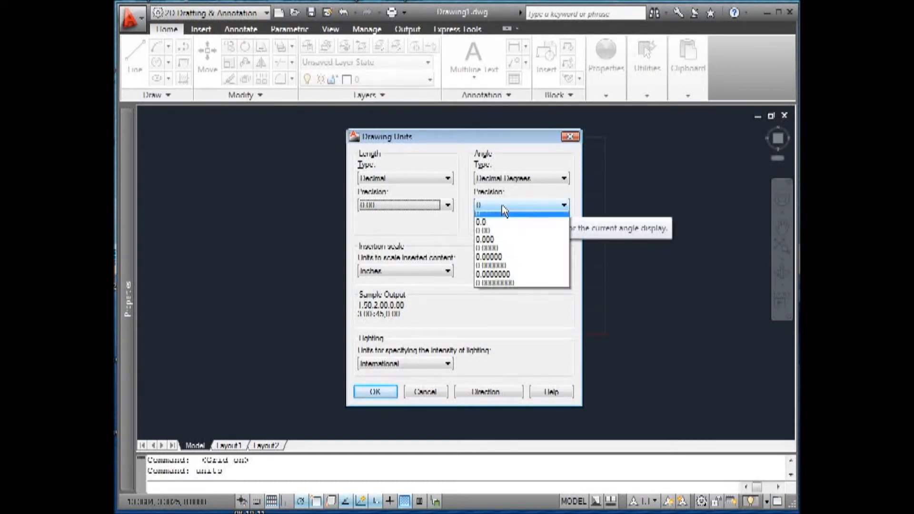
left_click(495, 236)
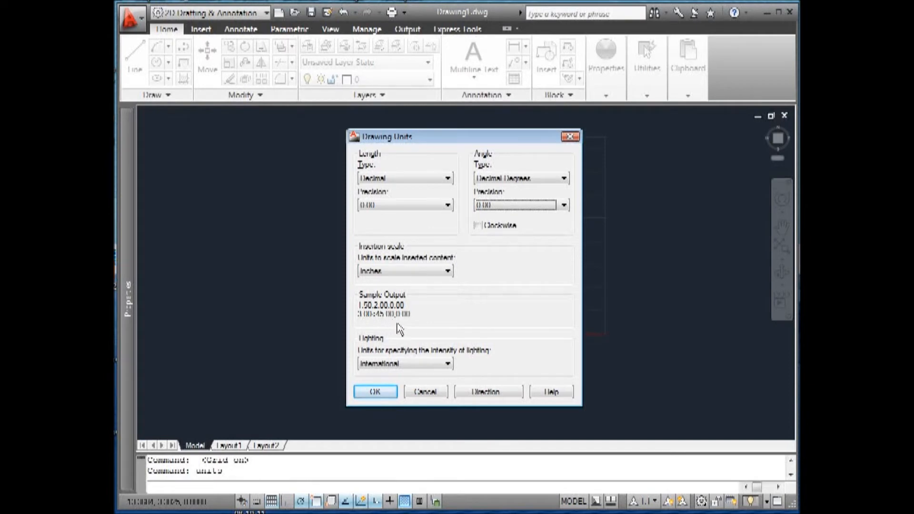
left_click(390, 393)
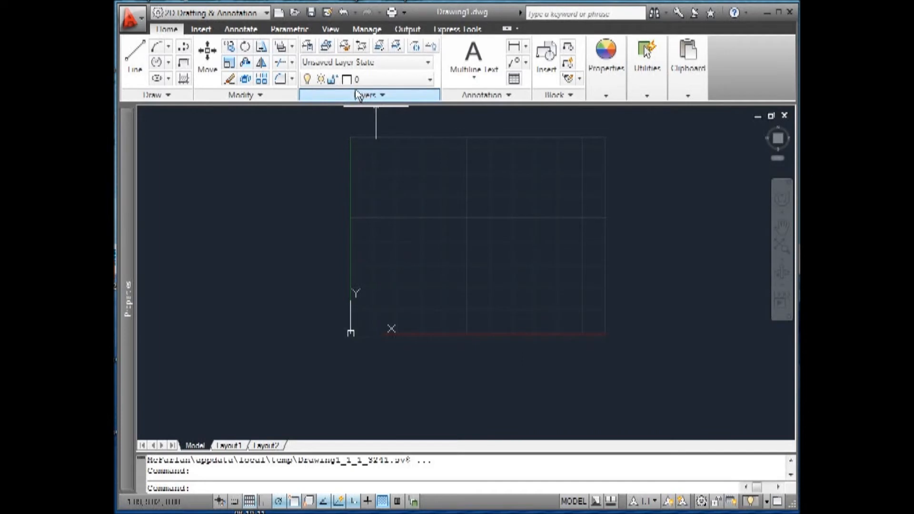
- Bring up the Layer Properties Manager and reposition it over the drawing area so its layer columns fit
left_click(414, 81)
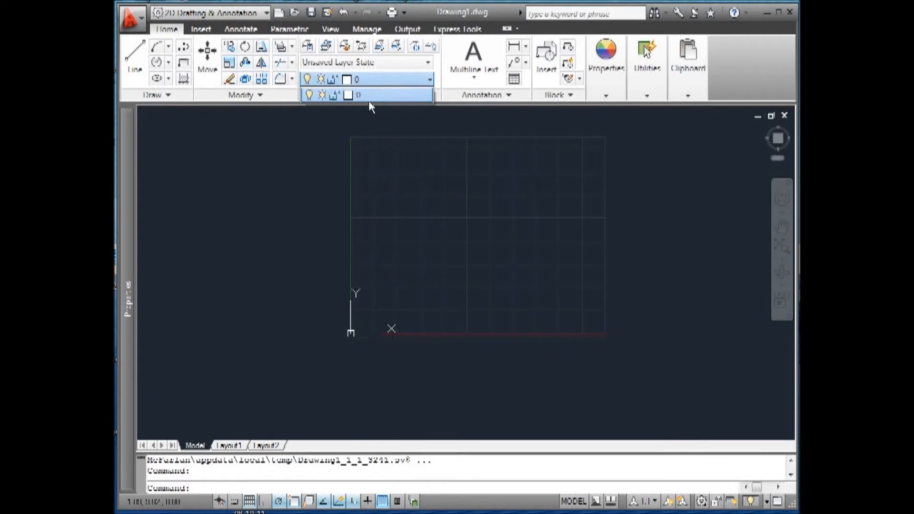
left_click(384, 169)
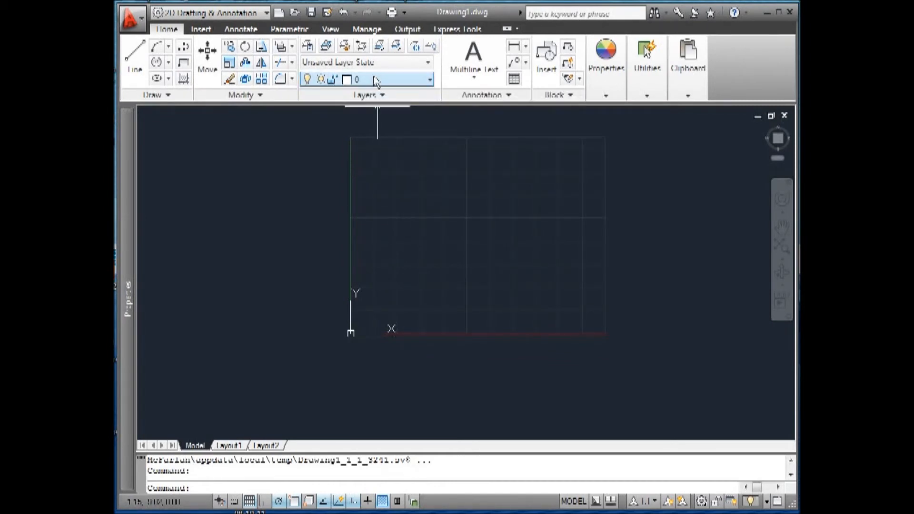
left_click(308, 47)
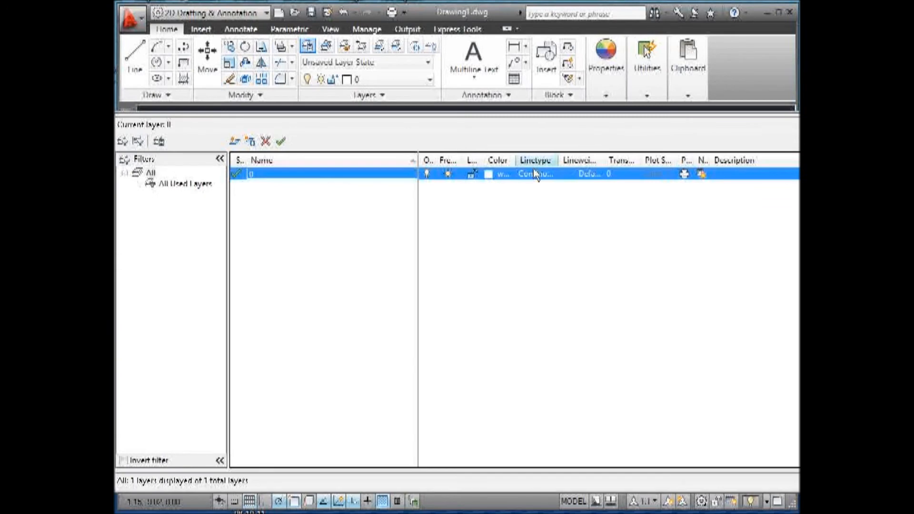
left_click_drag(842, 205, 687, 203)
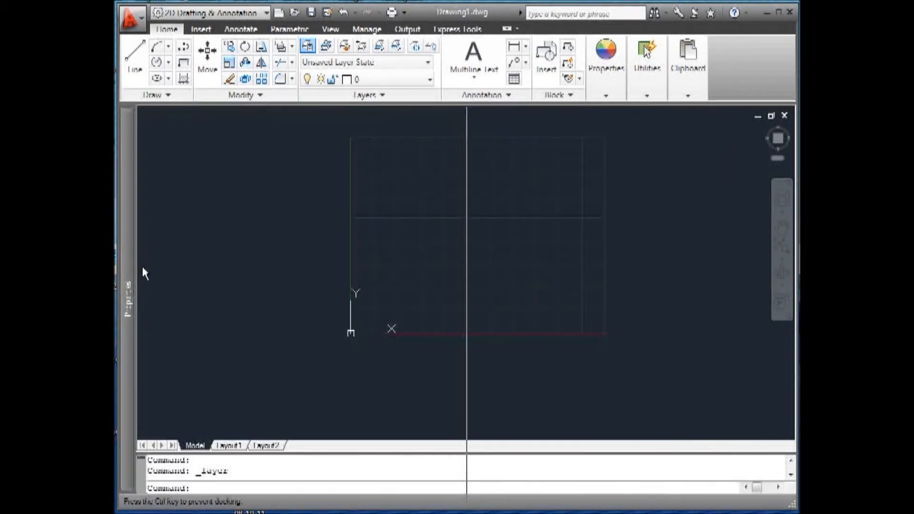
mouse_move(141, 264)
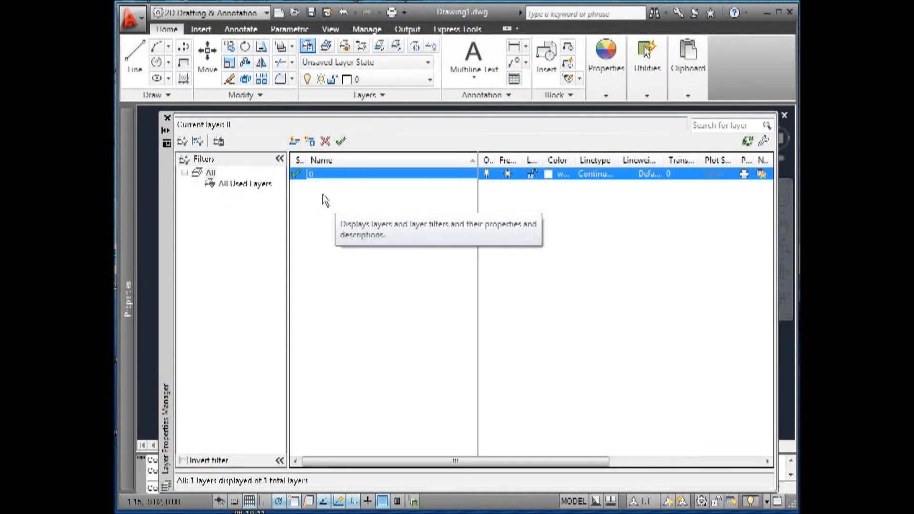
- Create three new layers, Layer1, Layer2 and Layer3, in the Layer Properties Manager
left_click(294, 142)
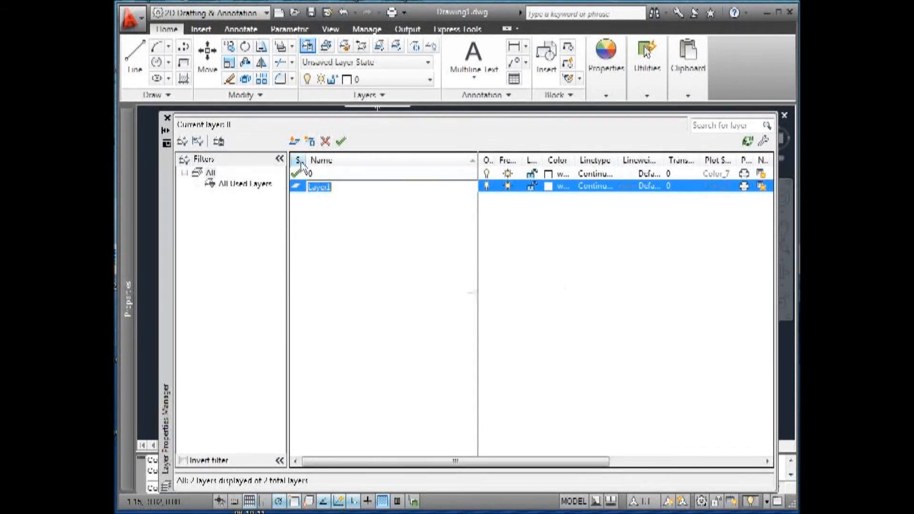
left_click(294, 144)
left_click(293, 144)
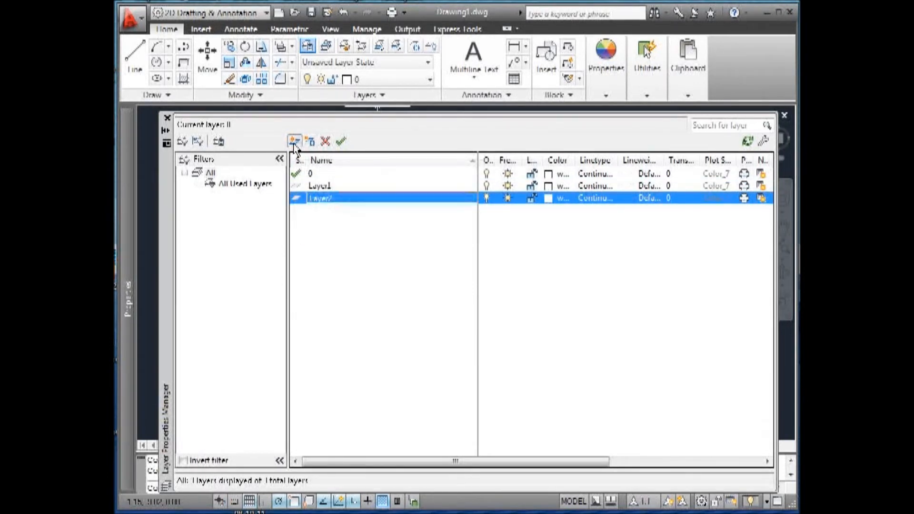
key("Return")
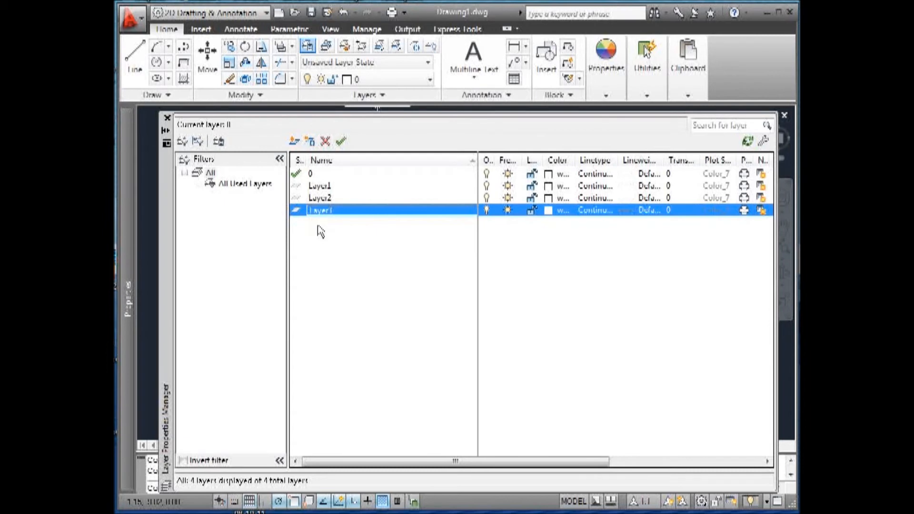
- Rename Layer1 as "Obejct solid" and set its color to index color 50
double_click(320, 186)
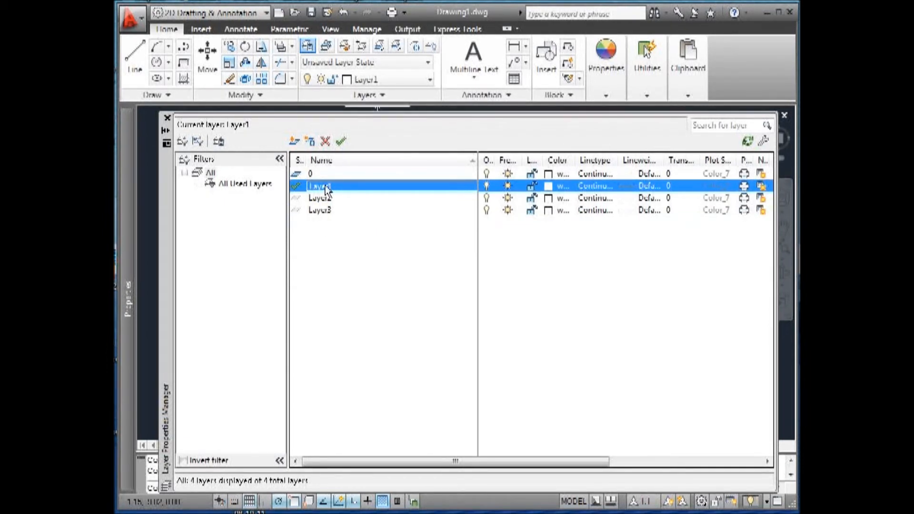
left_click(326, 189)
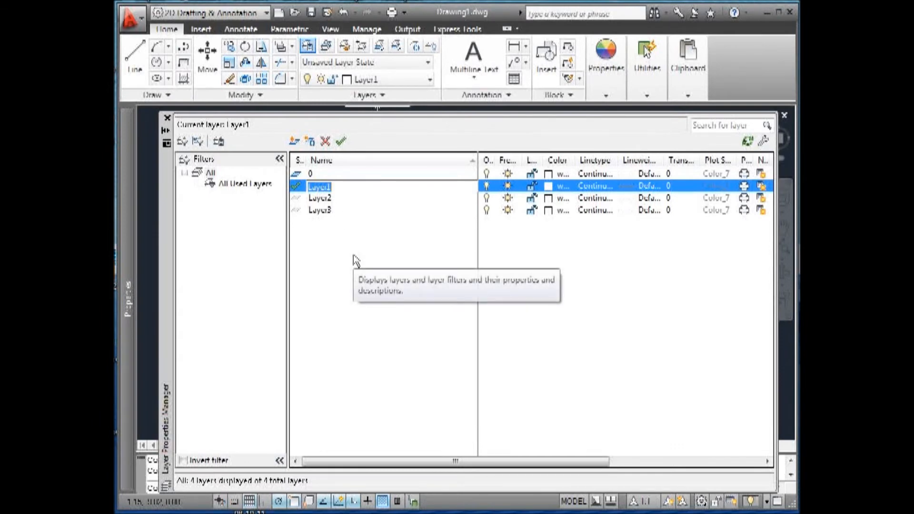
type("Object solid")
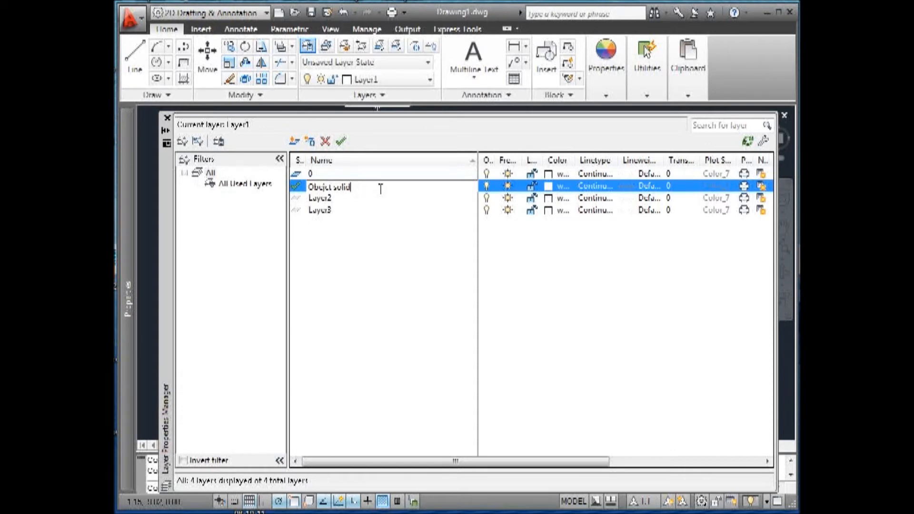
left_click(548, 187)
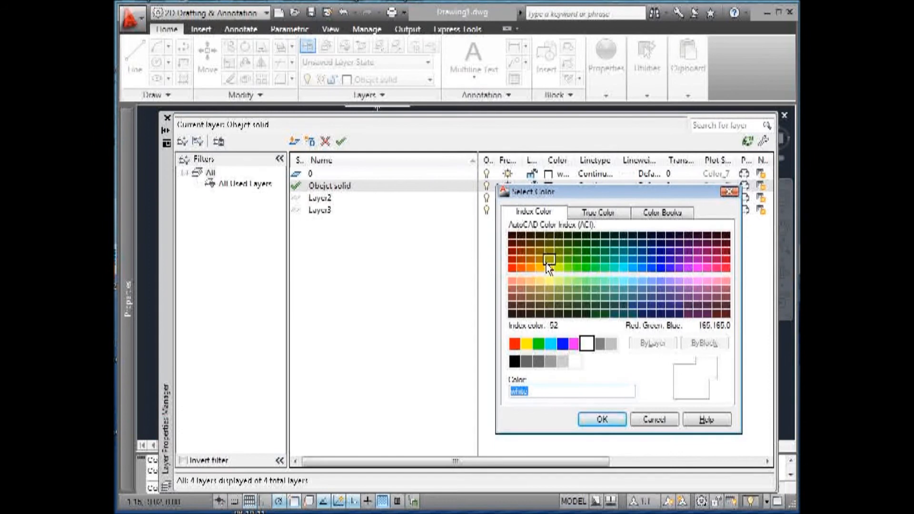
left_click(549, 268)
left_click(603, 421)
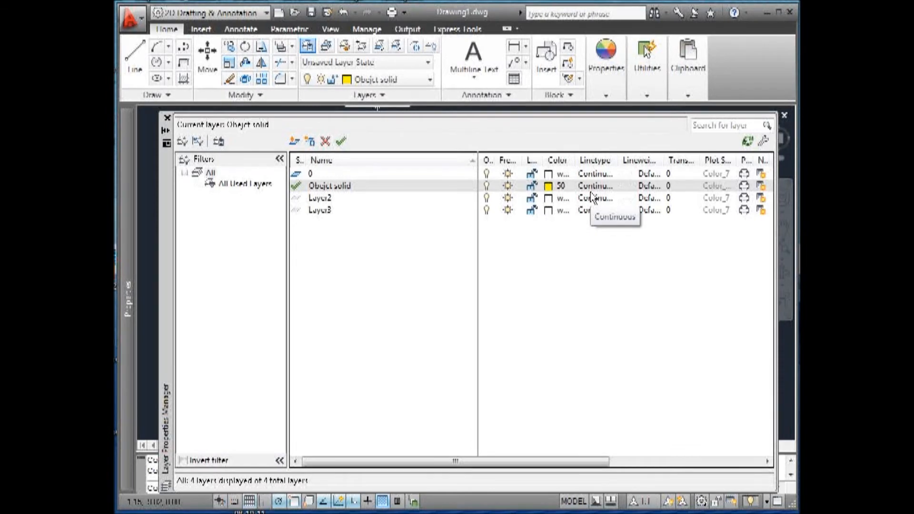
- Rename Layer2 as "Obejct hidden" and set its color to index color 40
left_click(329, 200)
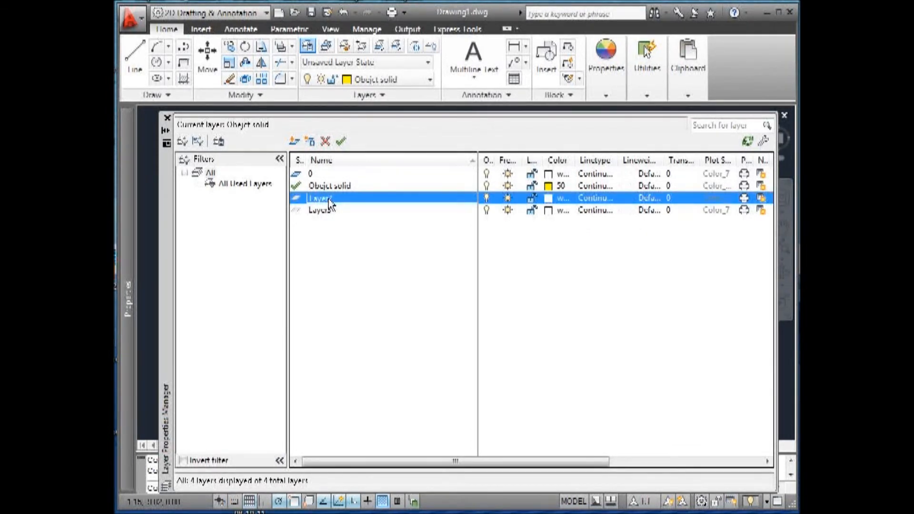
double_click(329, 199)
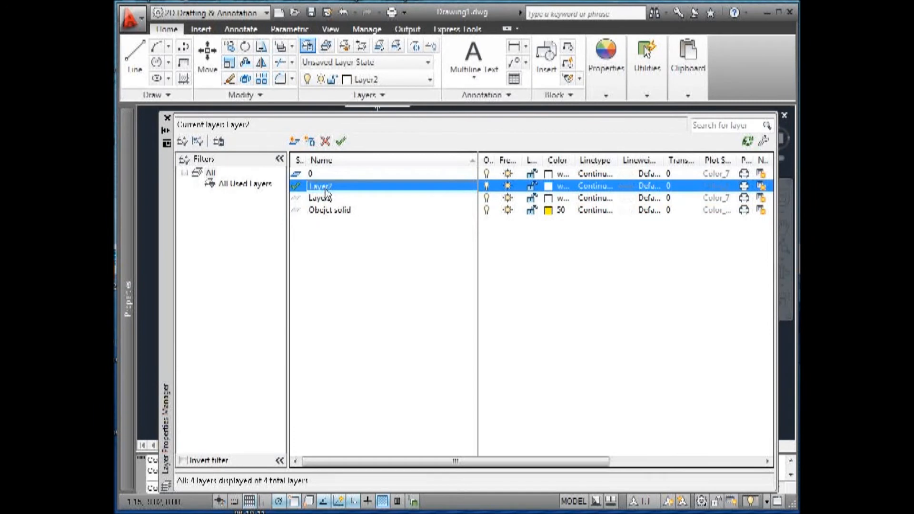
left_click(325, 190)
type("Obejct hidden")
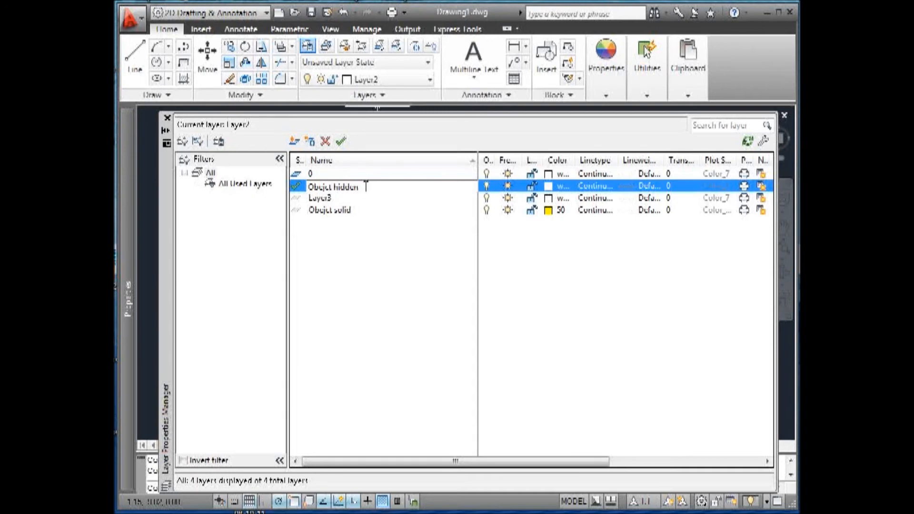
left_click(549, 185)
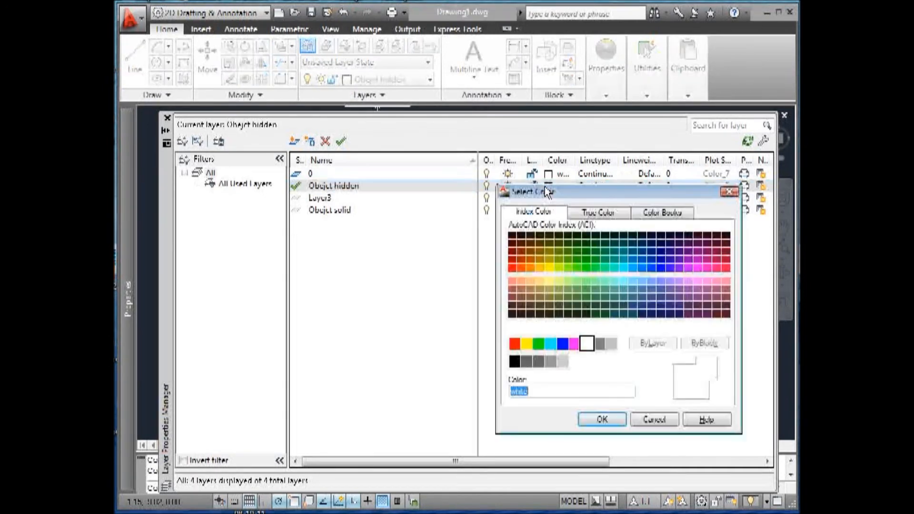
left_click(538, 272)
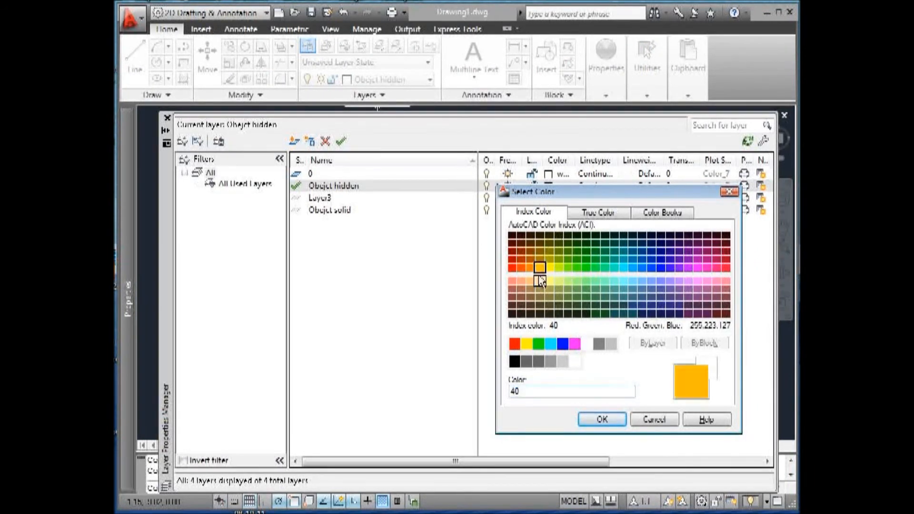
left_click(598, 419)
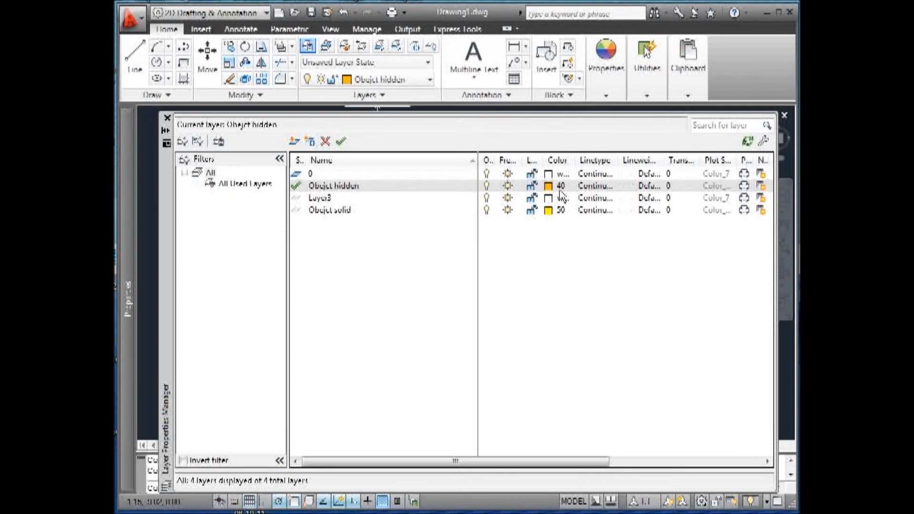
- Load the HIDDEN linetype from the acad.lin file for use by the "Obejct hidden" layer
left_click(595, 188)
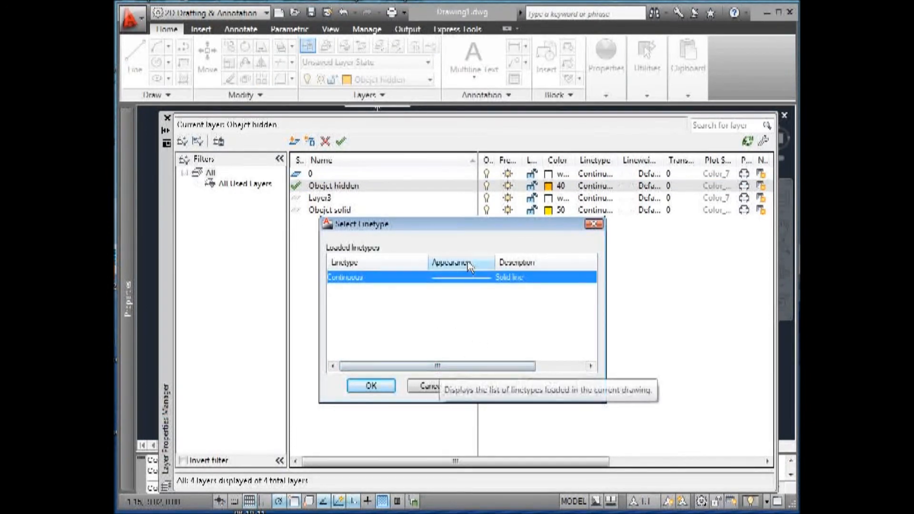
left_click_drag(461, 226, 413, 246)
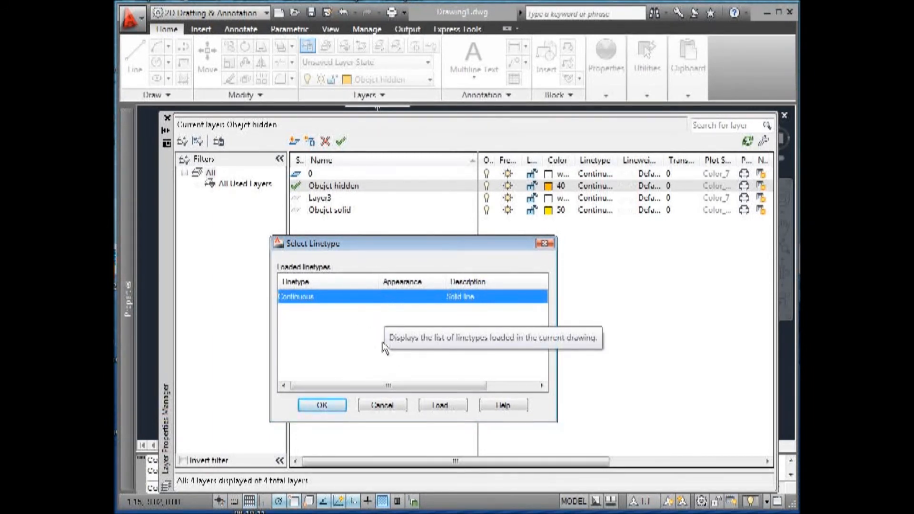
left_click(449, 406)
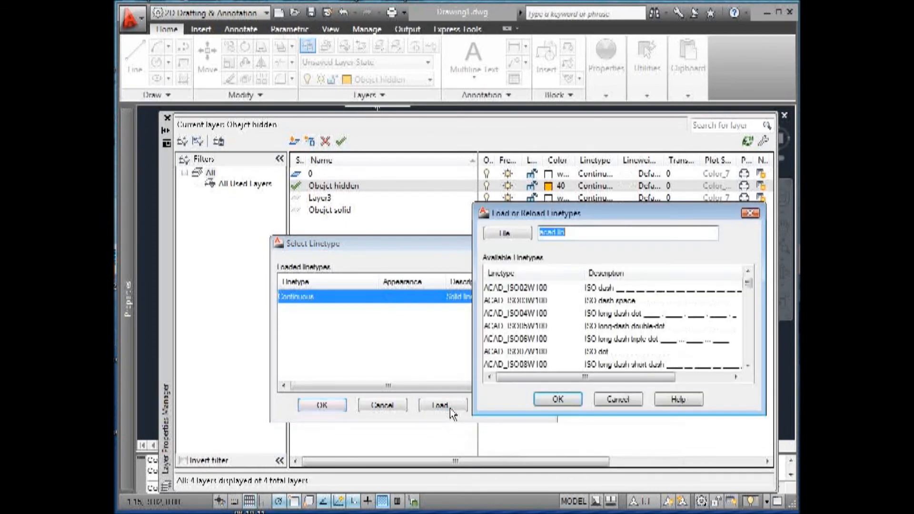
scroll(752, 305, "down", 7)
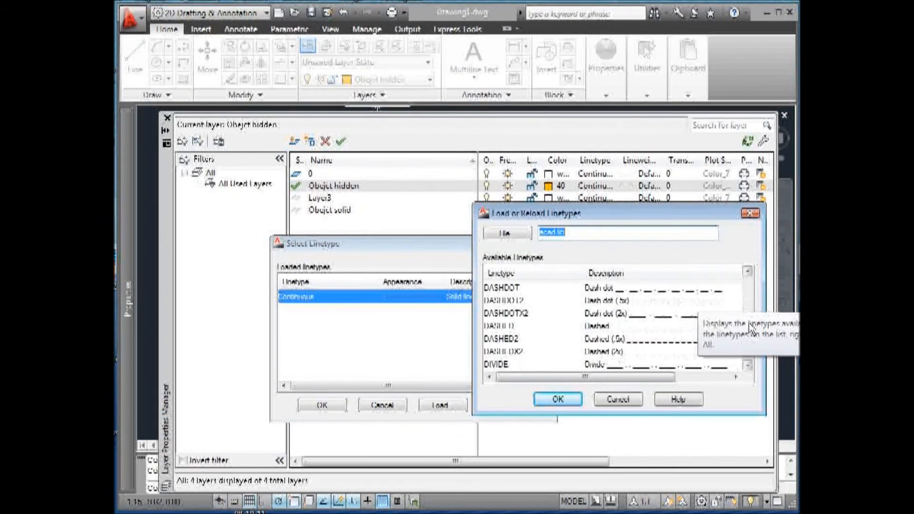
scroll(751, 334, "down", 2)
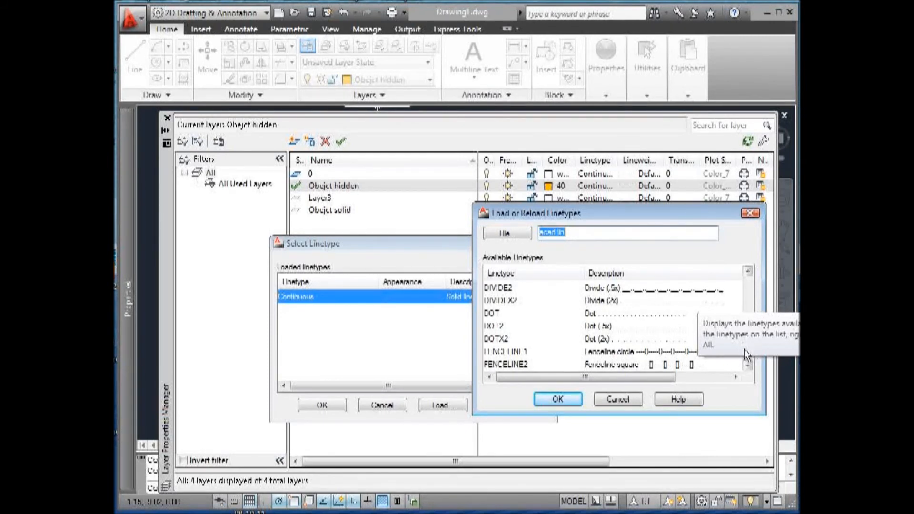
scroll(745, 355, "down", 2)
left_click(499, 300)
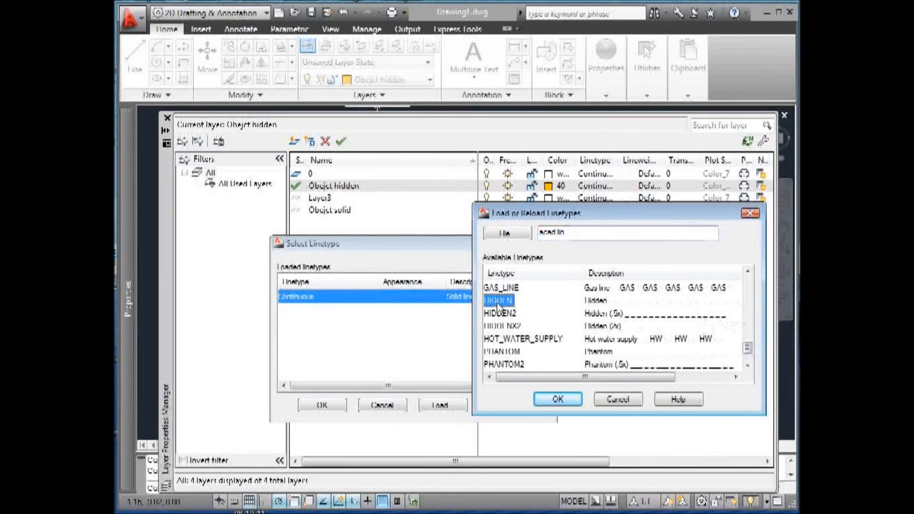
left_click(569, 395)
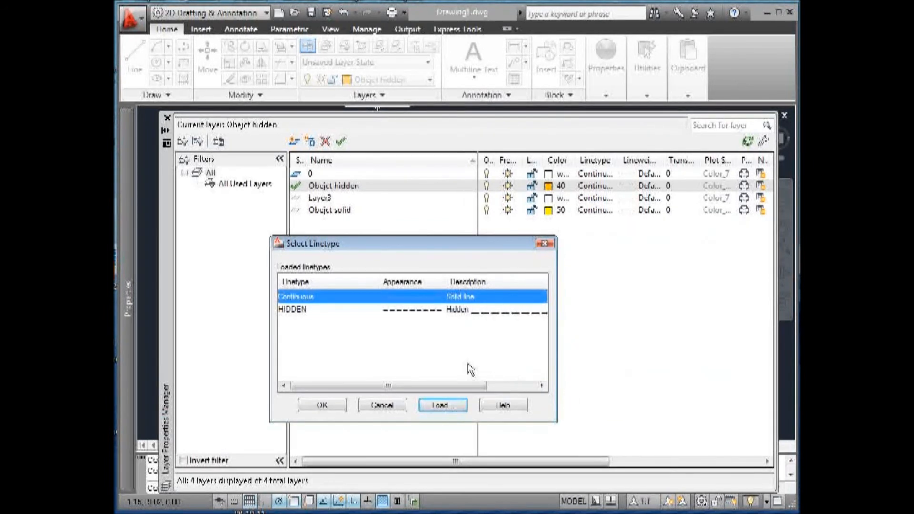
left_click(328, 405)
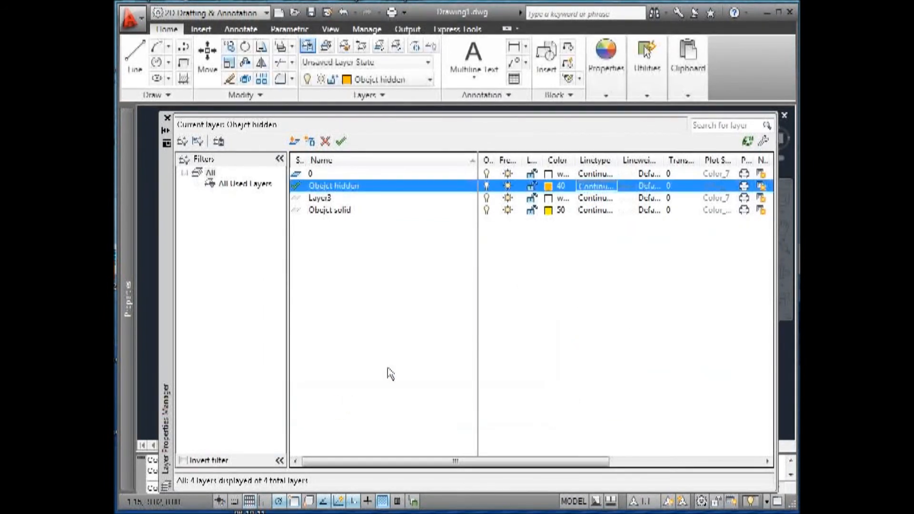
right_click(593, 191)
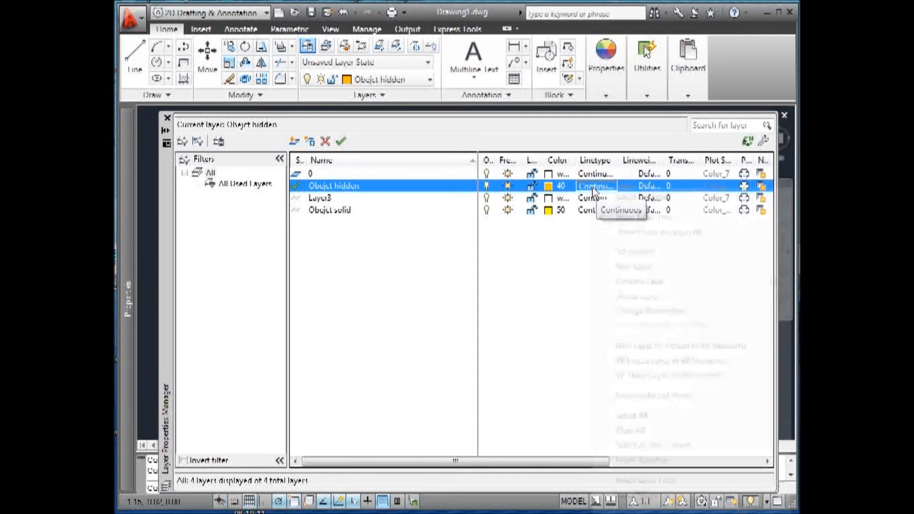
- Assign the loaded HIDDEN linetype to the "Obejct hidden" layer
left_click(542, 304)
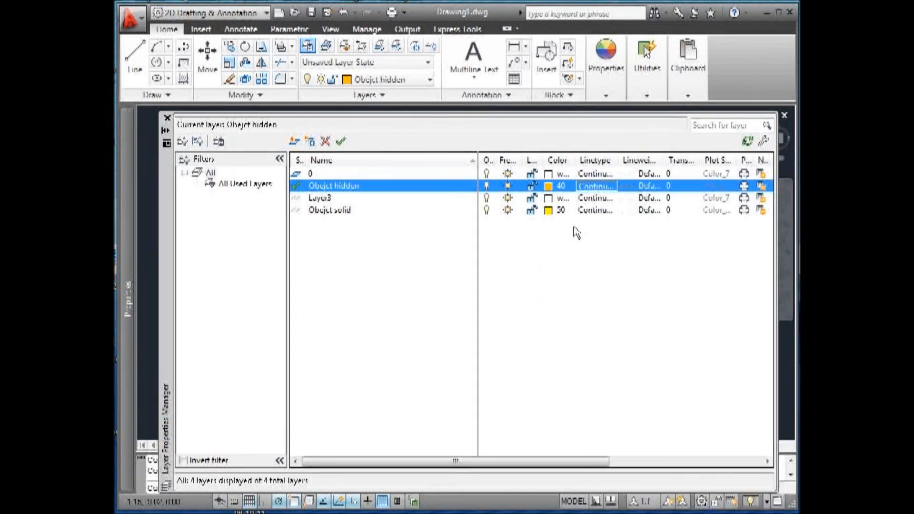
left_click(594, 190)
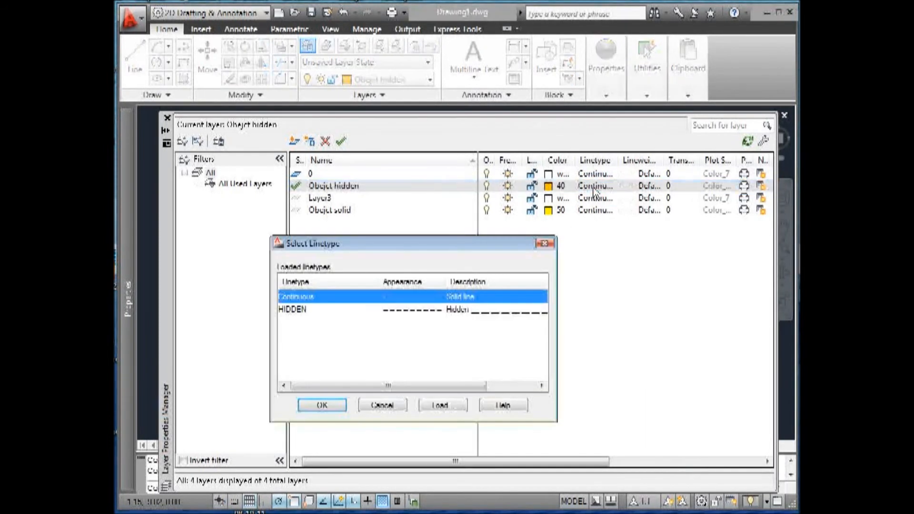
left_click(398, 311)
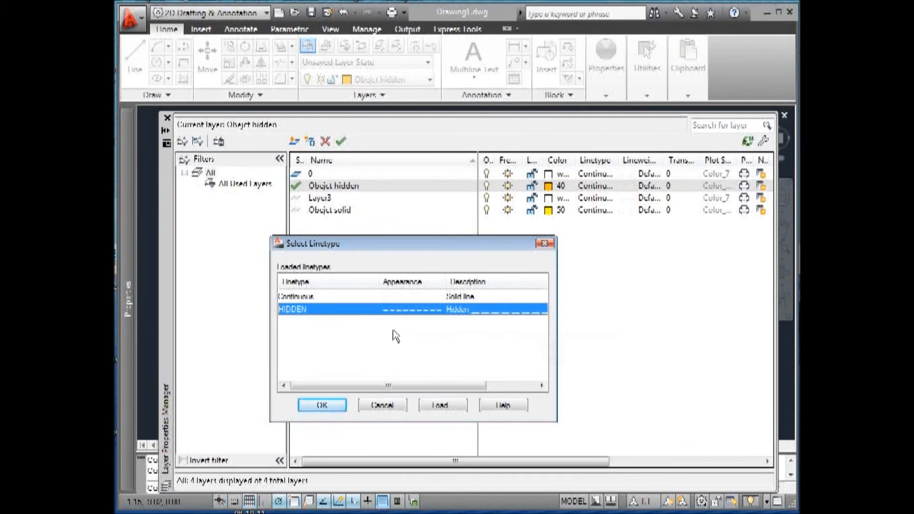
left_click(343, 406)
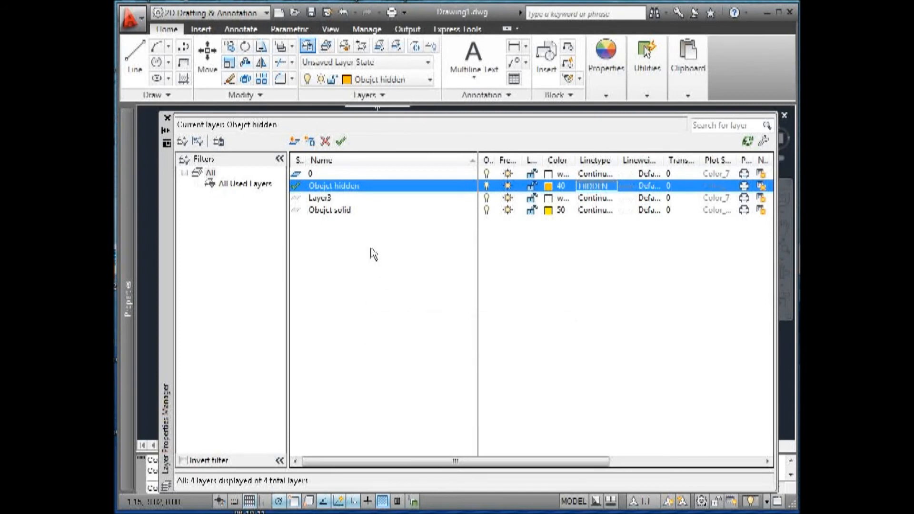
- Make "Obejct solid" the current layer and close the Layer Properties Manager
left_click(316, 212)
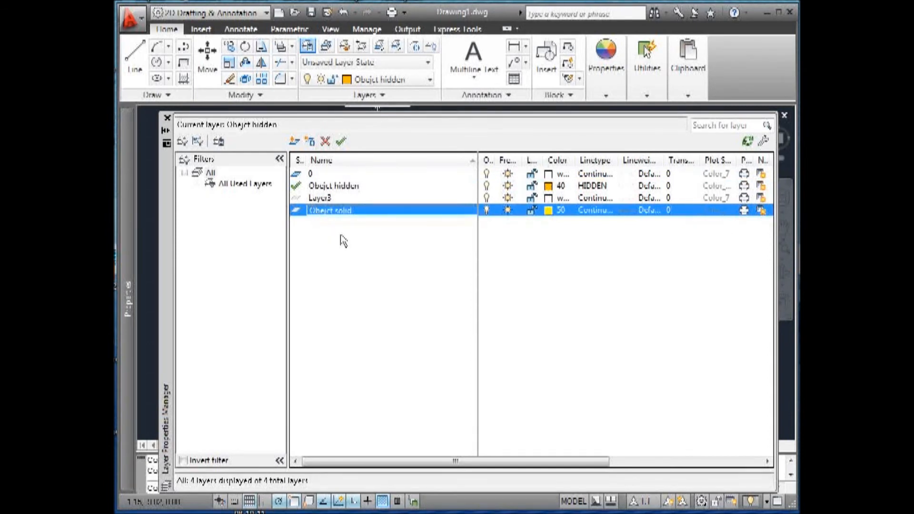
left_click(341, 142)
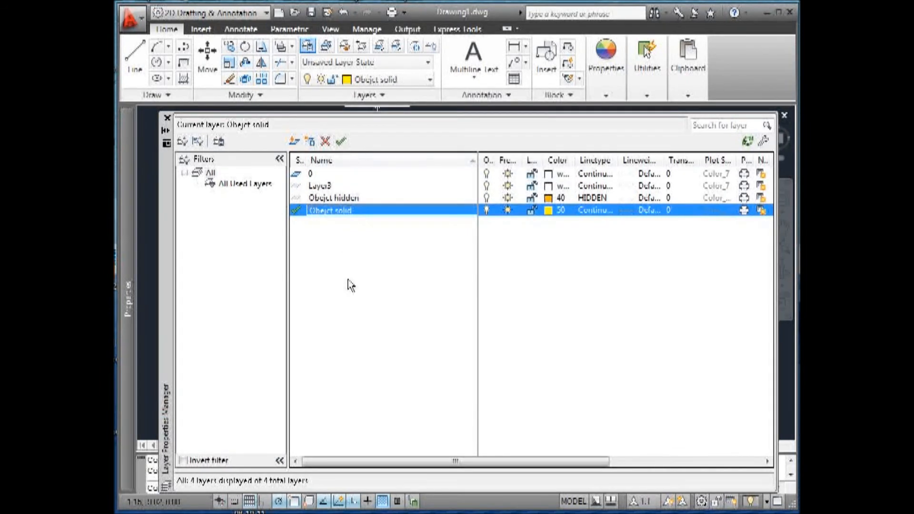
left_click(167, 117)
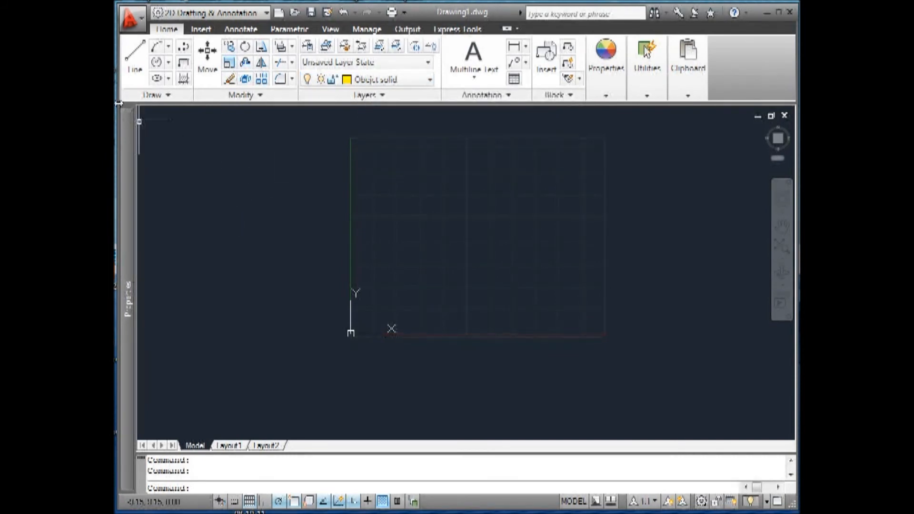
- Draw a line about 6.03 long from the grid's upper-left area, sloping down to the right at an angle of 33 degrees
left_click(137, 72)
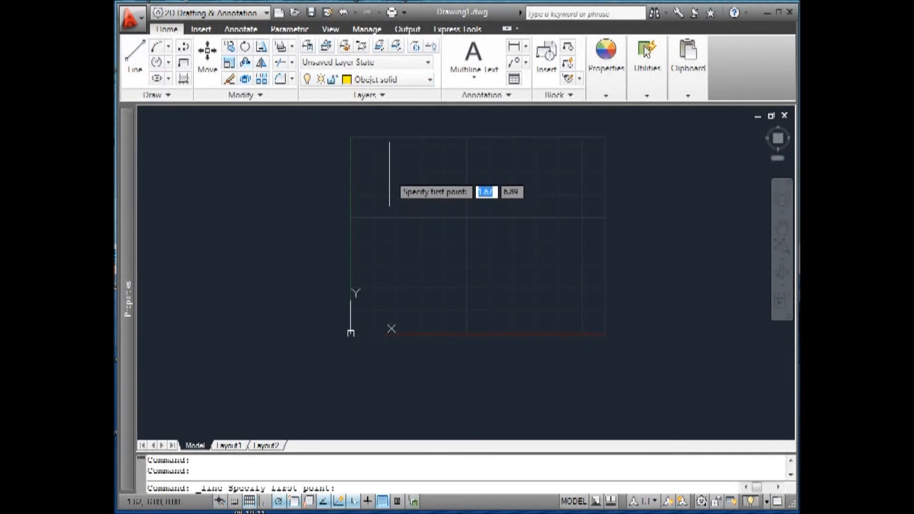
left_click(390, 174)
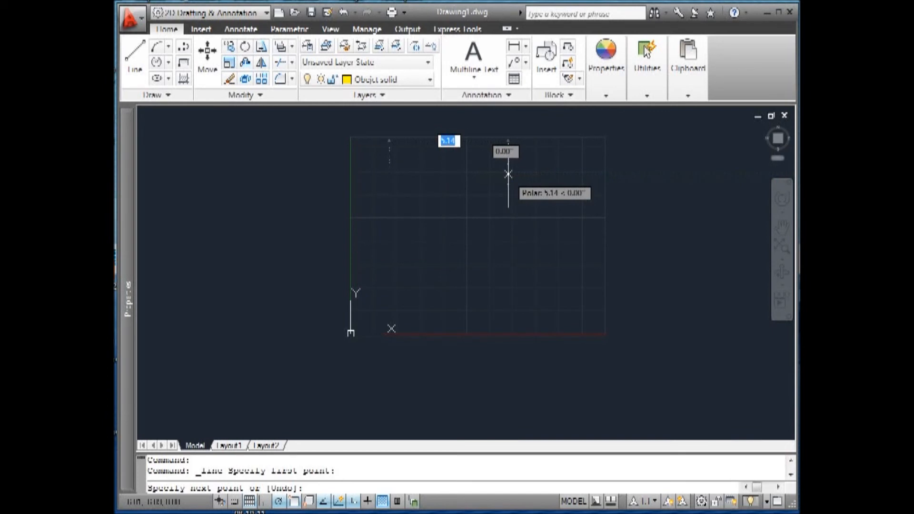
left_click(508, 175)
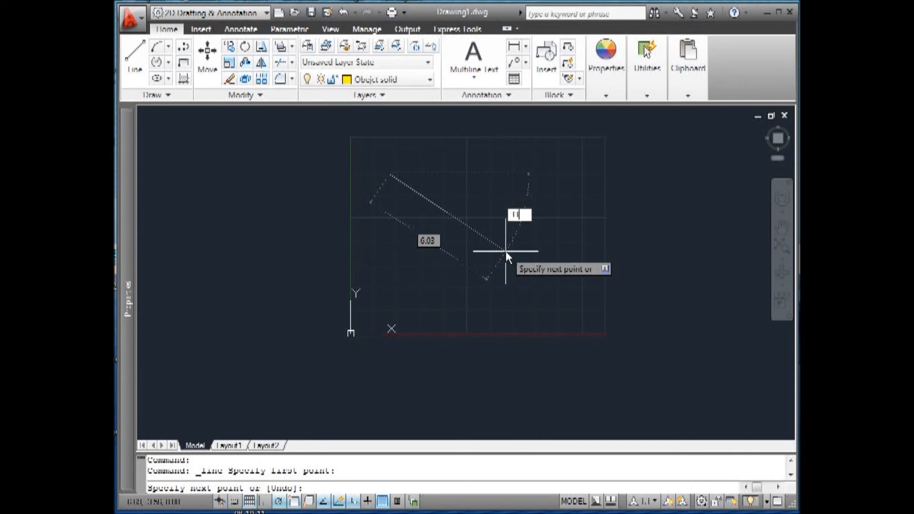
key("Return")
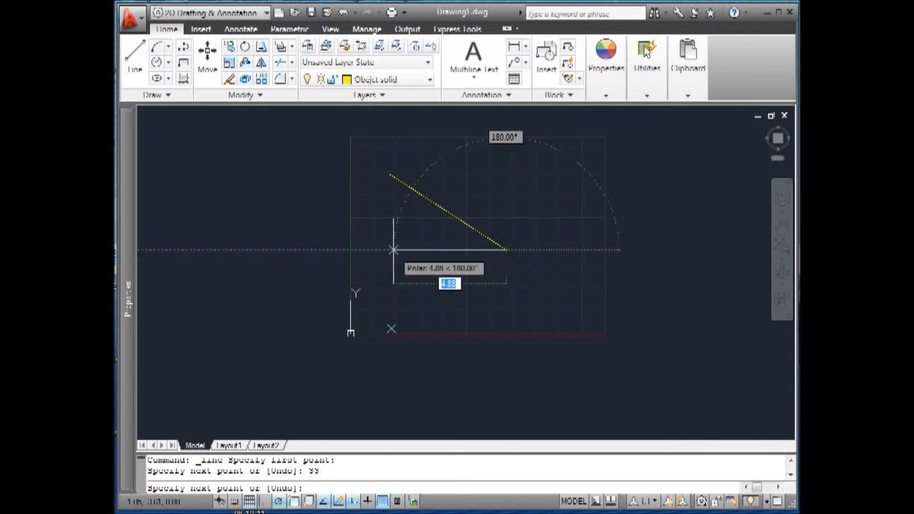
- Continue from the sloped line's lower end with a horizontal segment 2.5 long to the right, and end the Line command
key("Tab")
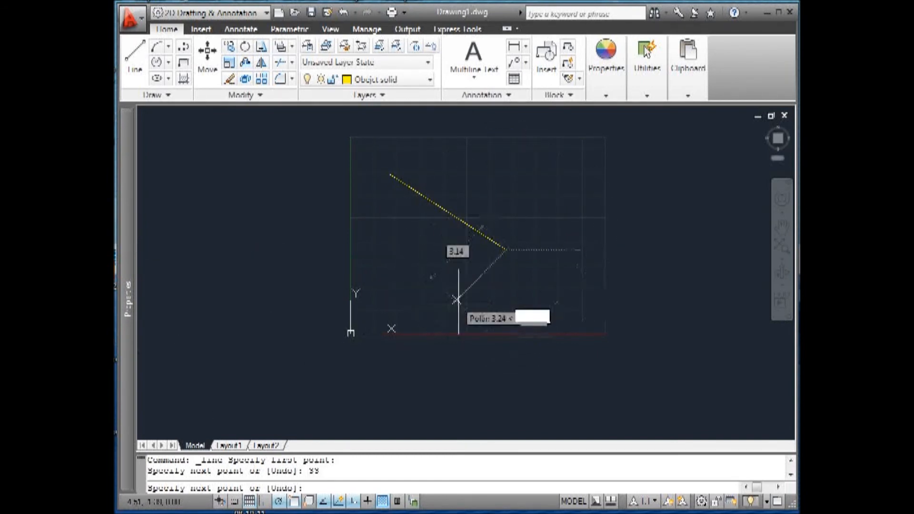
key("Tab")
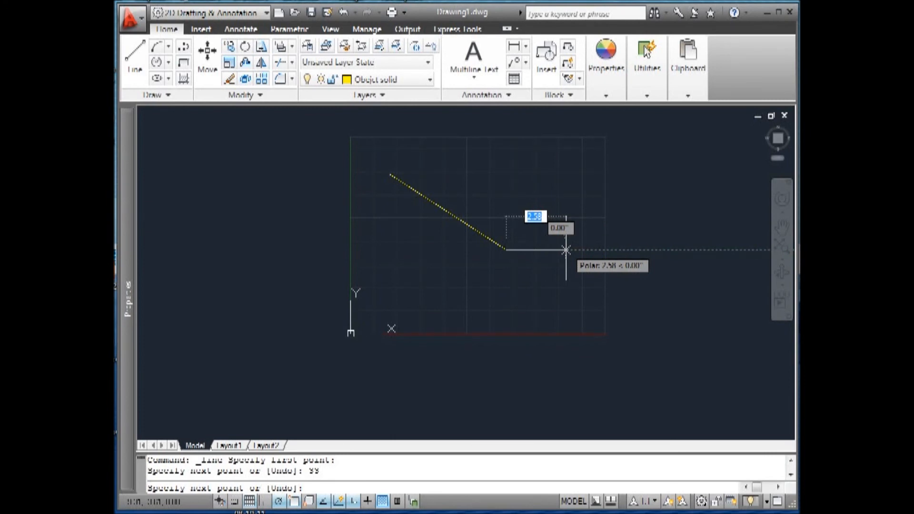
type("2.")
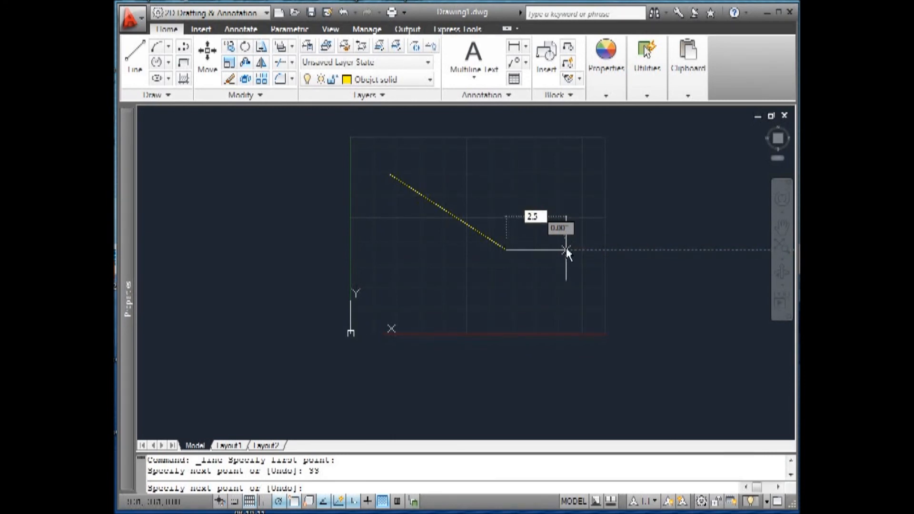
key("Return")
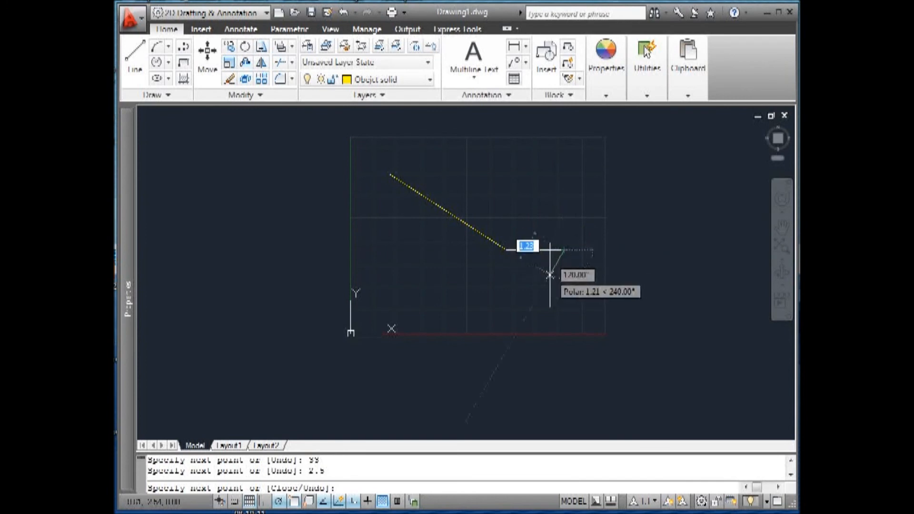
key("Escape")
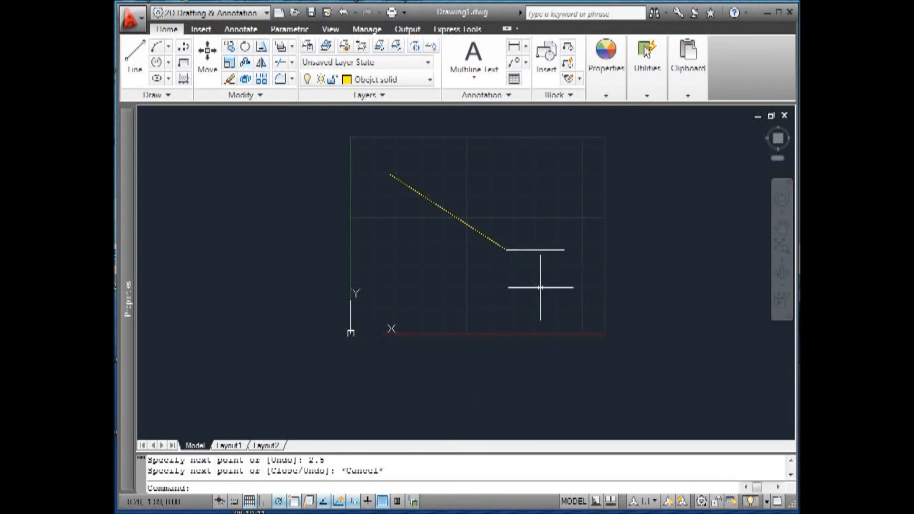
- Draw a circle with radius 2.5 centered on the corner where the two lines meet
left_click(157, 62)
left_click(506, 249)
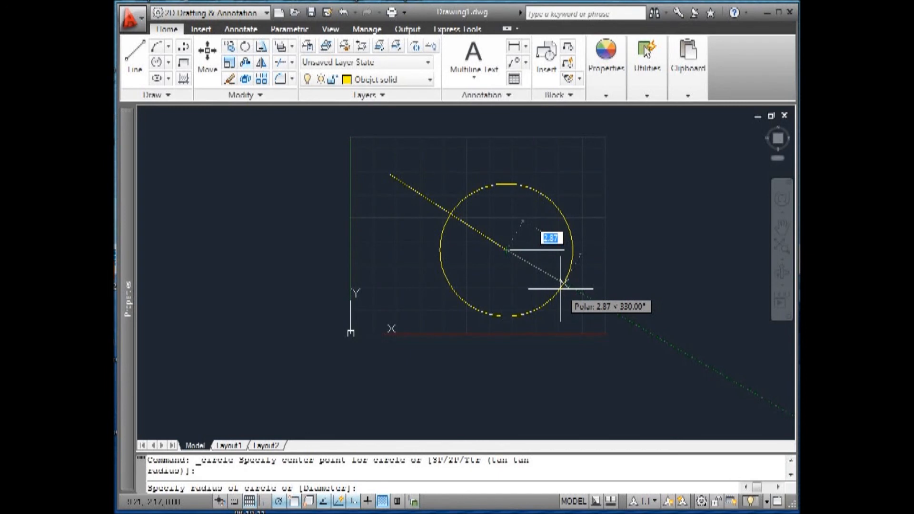
type("2.5")
key("Return")
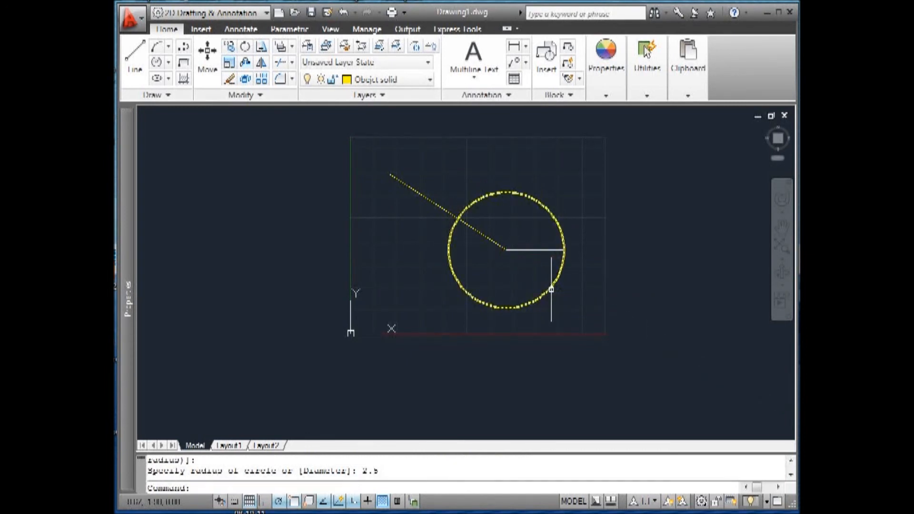
- Close the Properties palette
mouse_move(551, 289)
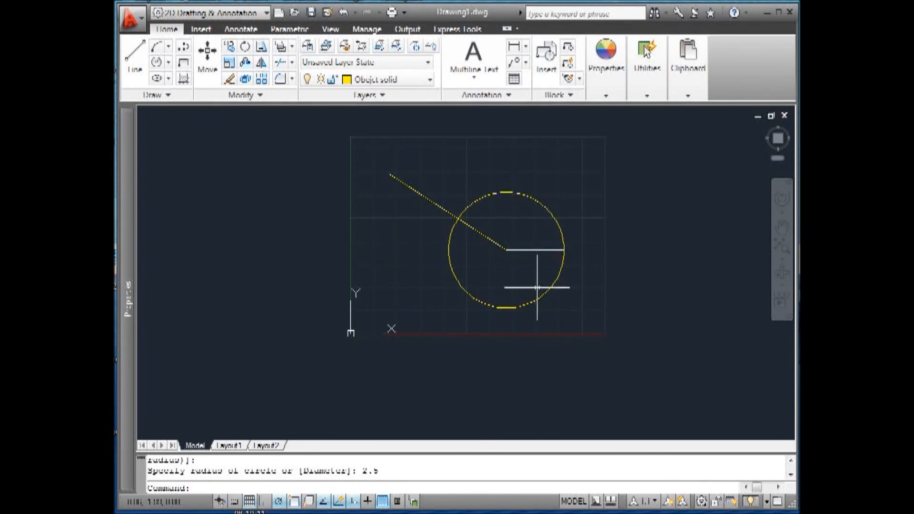
mouse_move(126, 214)
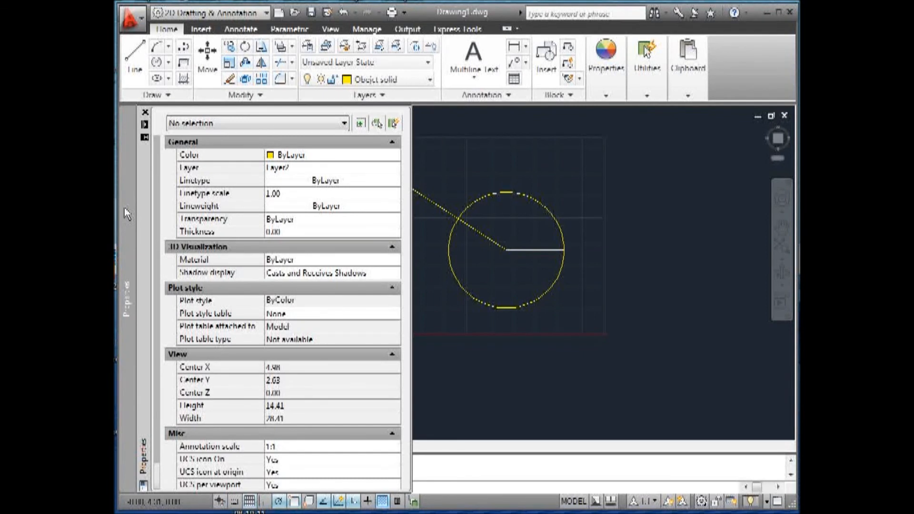
left_click(145, 113)
- Set the circle's radius to 3 in its object properties and deselect the circle
left_click(496, 308)
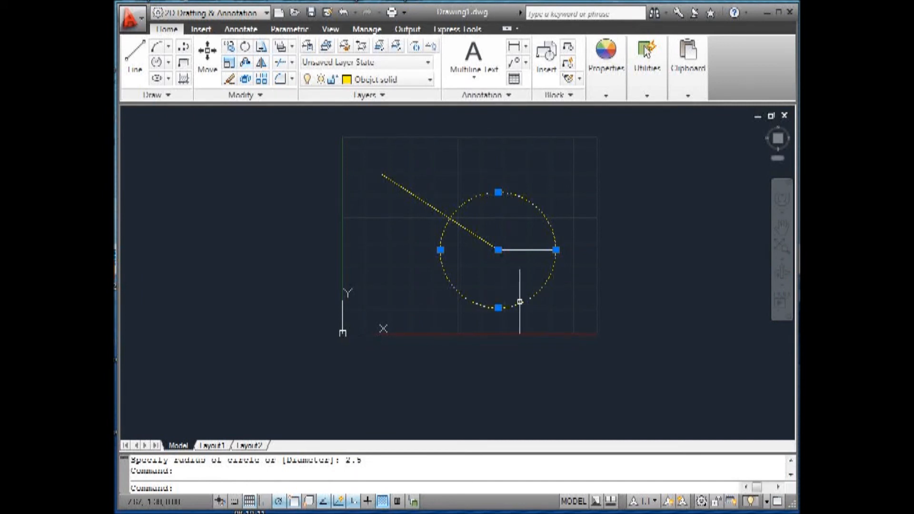
right_click(520, 301)
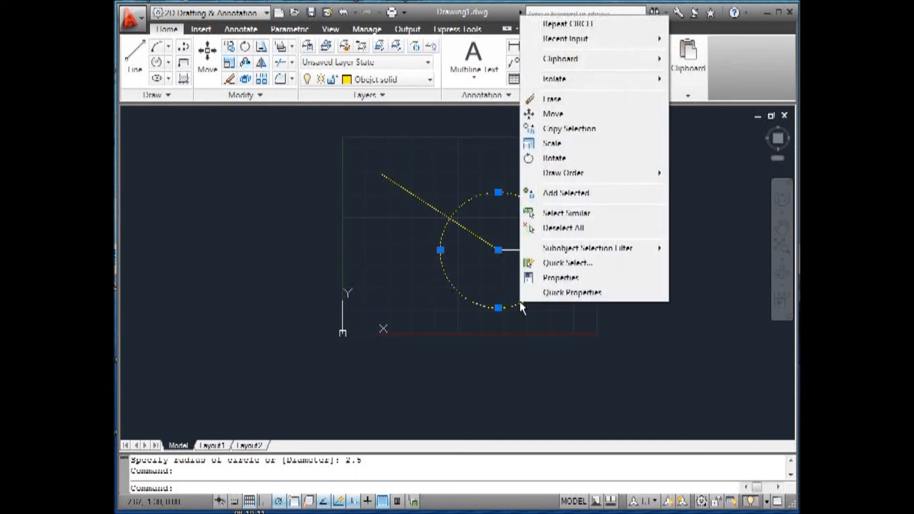
left_click(560, 280)
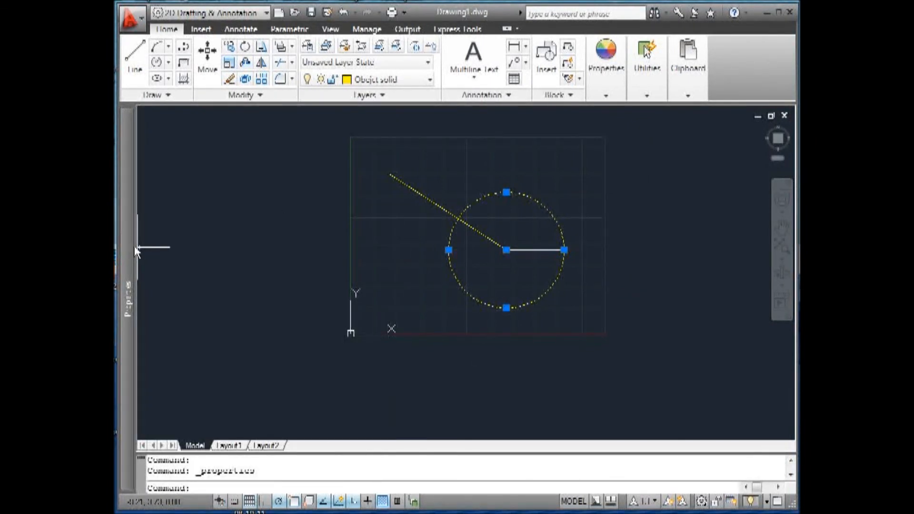
mouse_move(132, 243)
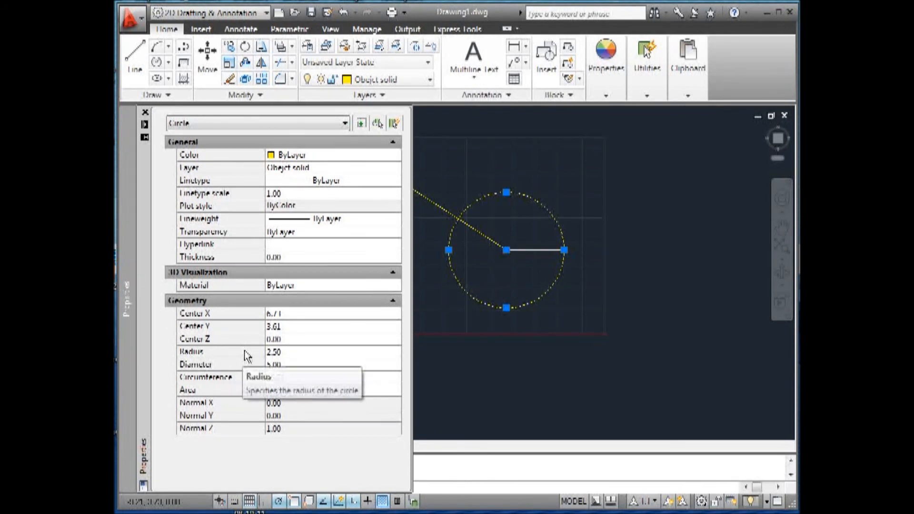
left_click(282, 353)
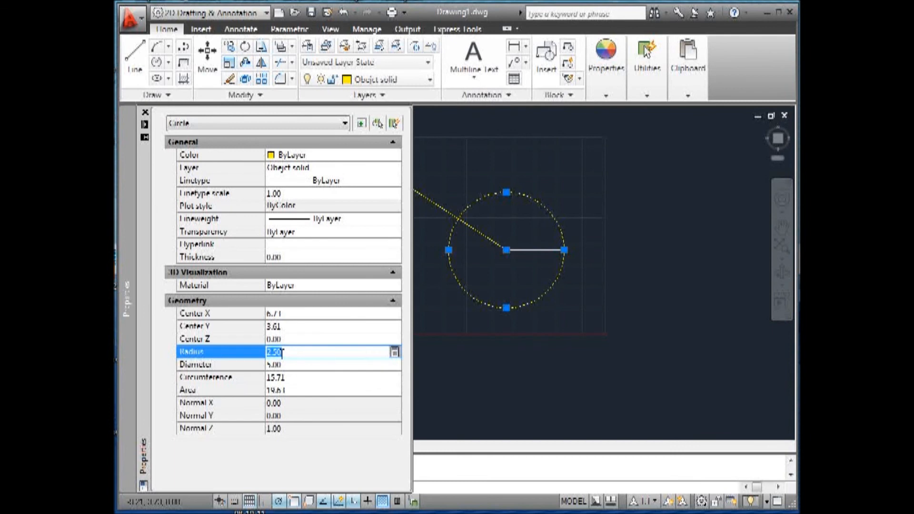
type("3")
left_click(283, 364)
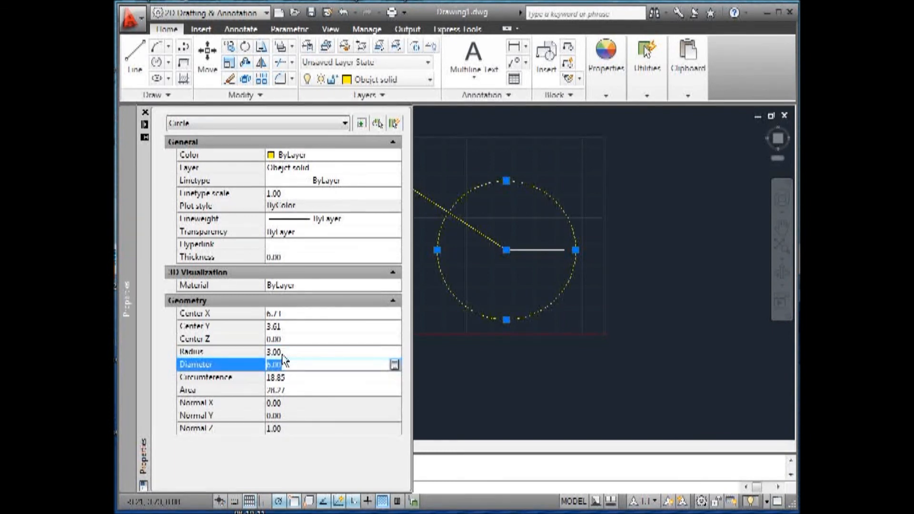
key("ctrl+1")
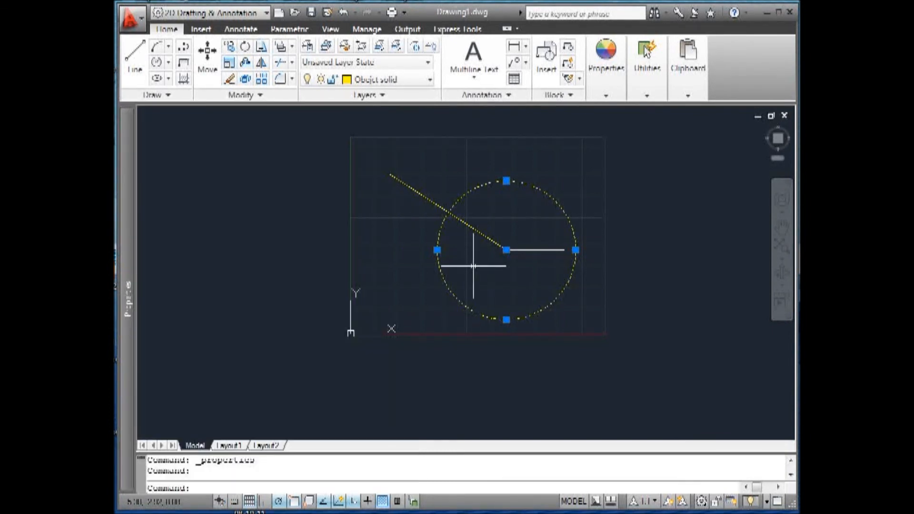
key("Escape")
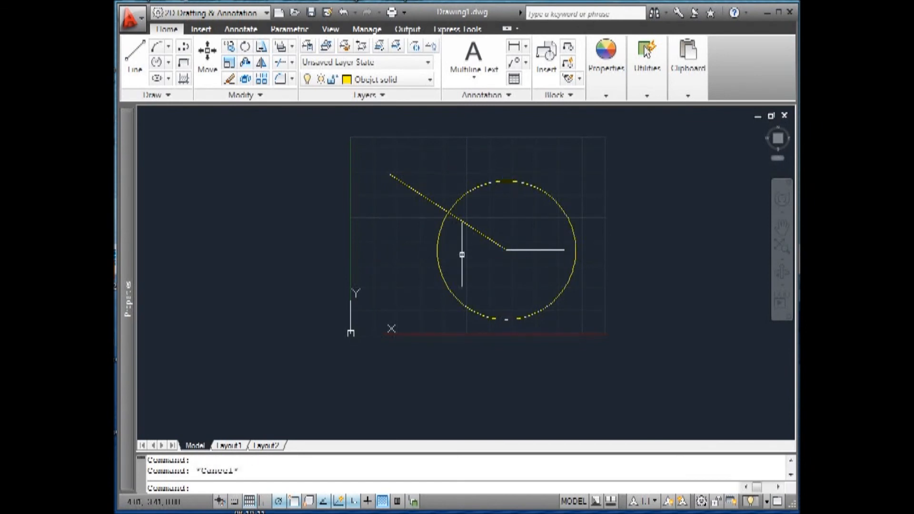